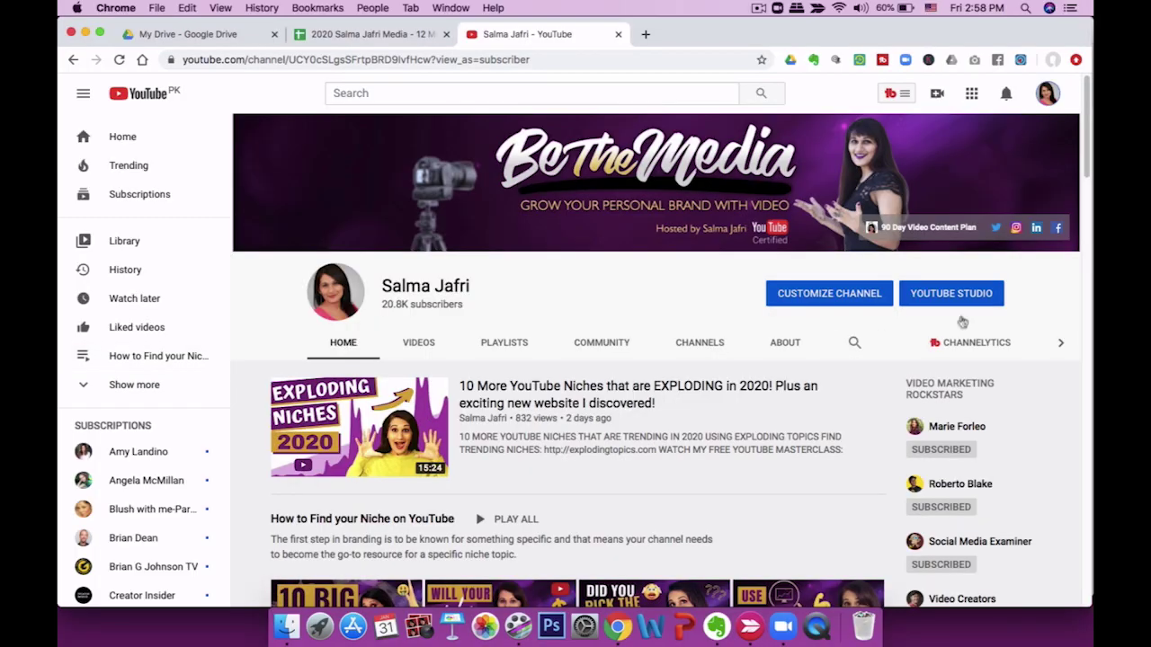
{"action": "left_click", "coordinate": [959, 301]}
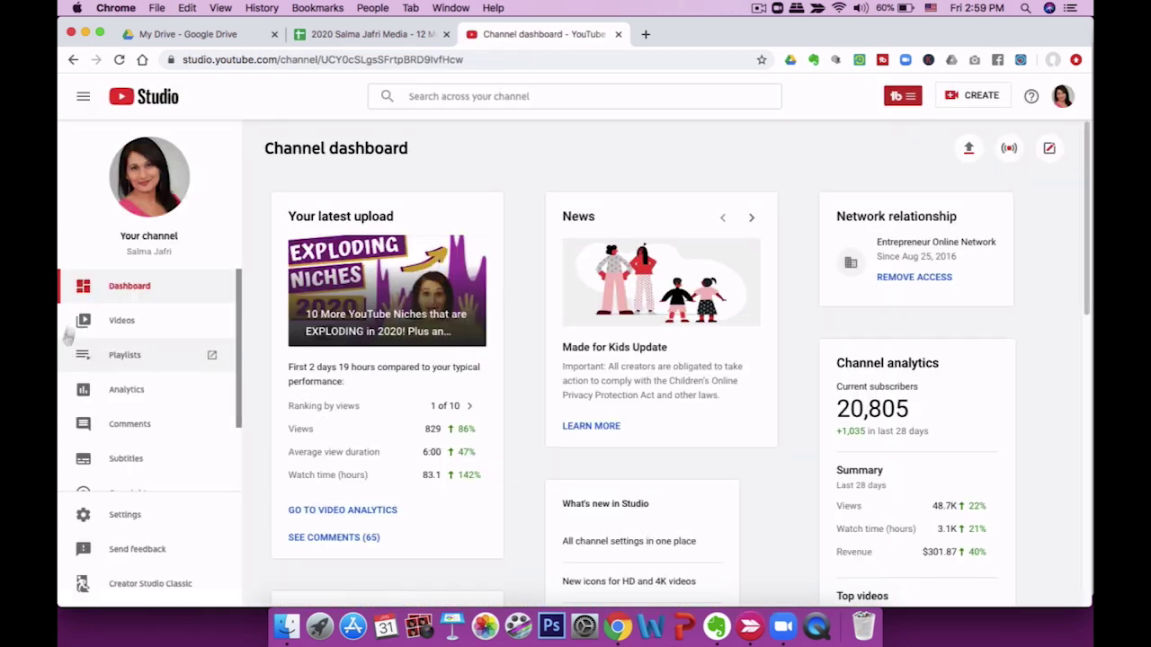
{"action": "left_click", "coordinate": [116, 324]}
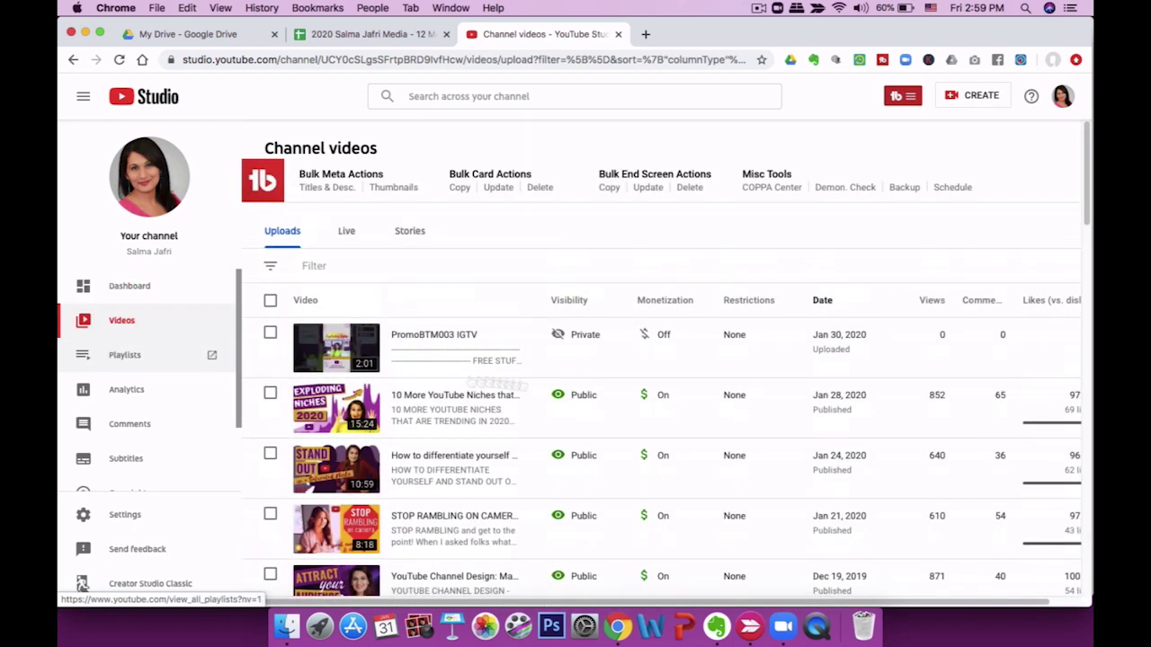
{"action": "scroll", "coordinate": [677, 521], "scroll_direction": "down", "scroll_amount": 5}
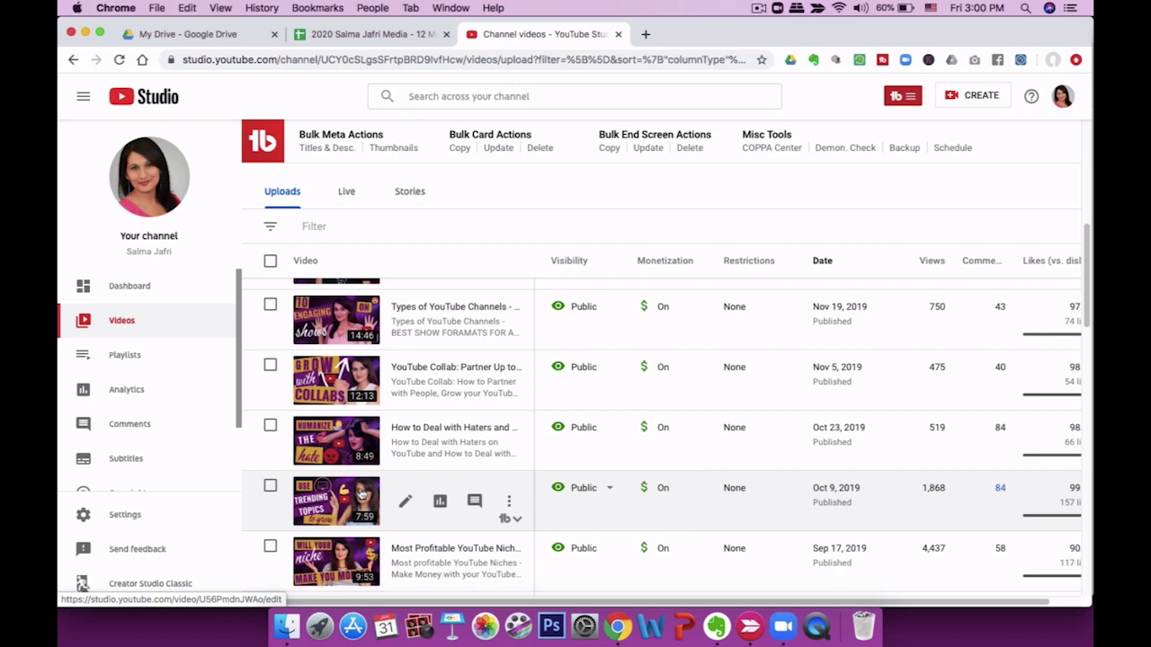
{"action": "left_click", "coordinate": [440, 502]}
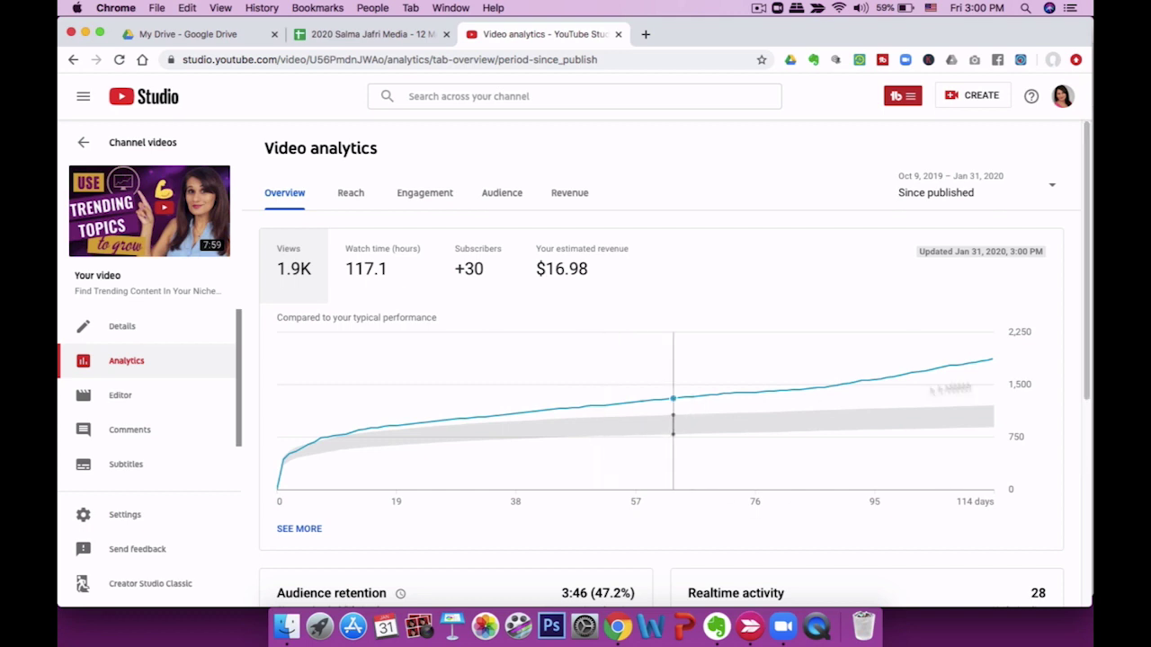
Review the video's overview analytics and open the full audience retention report.
{"action": "mouse_move", "coordinate": [845, 443]}
{"action": "scroll", "coordinate": [845, 443], "scroll_direction": "down", "scroll_amount": 3}
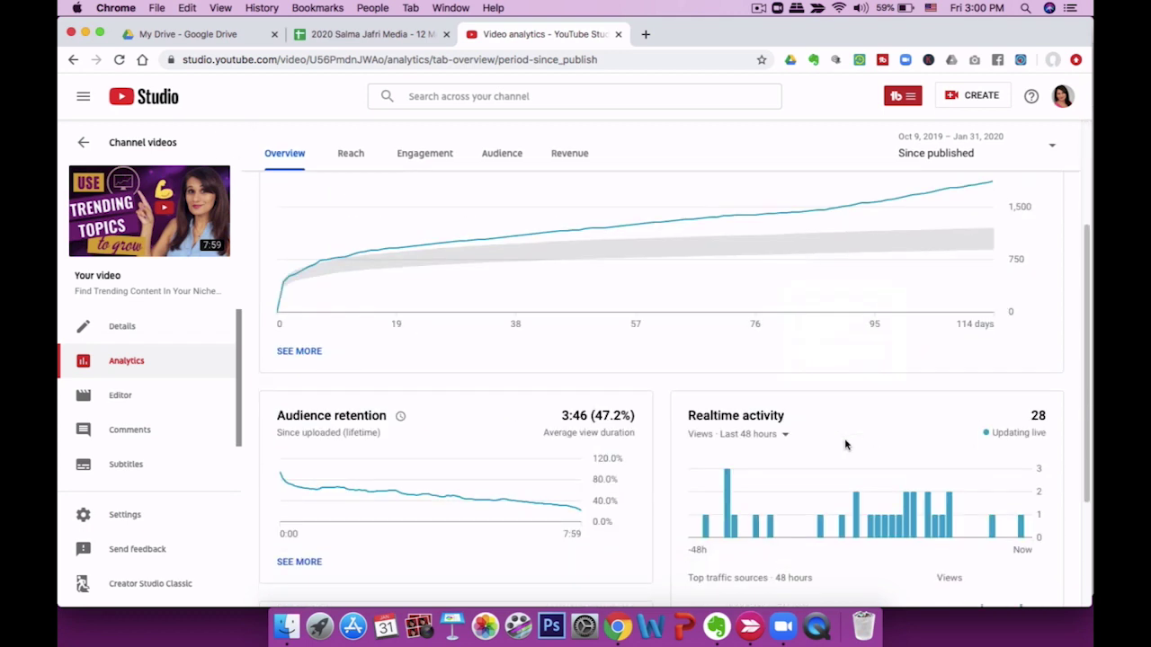
{"action": "mouse_move", "coordinate": [367, 393]}
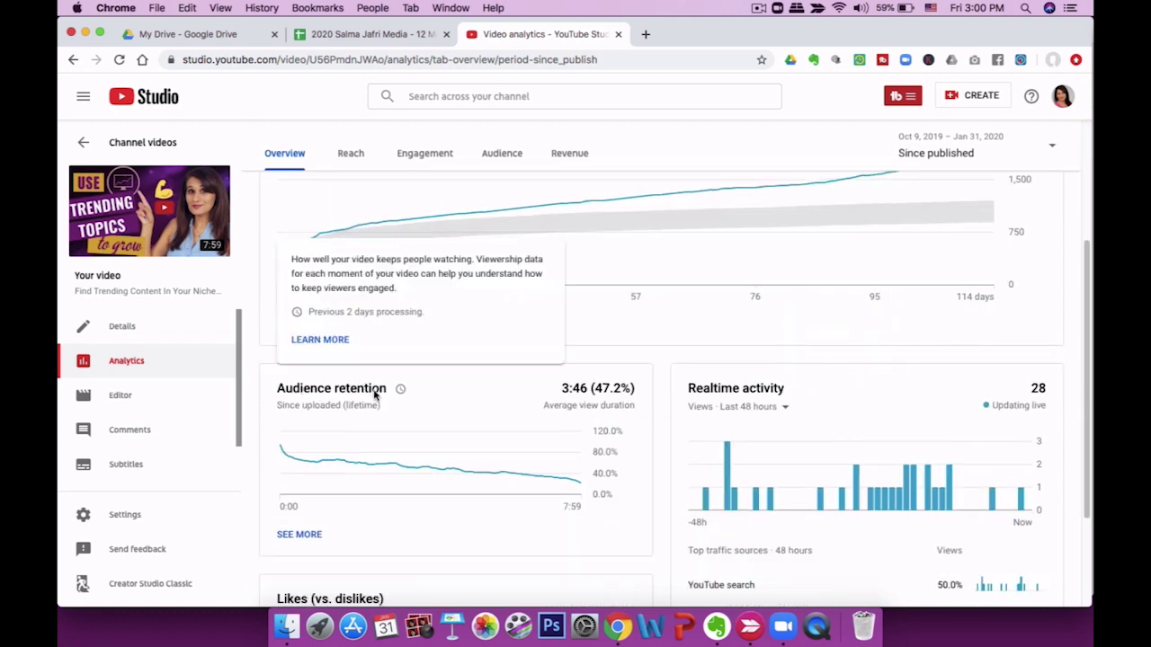
{"action": "scroll", "coordinate": [423, 427], "scroll_direction": "down", "scroll_amount": 2}
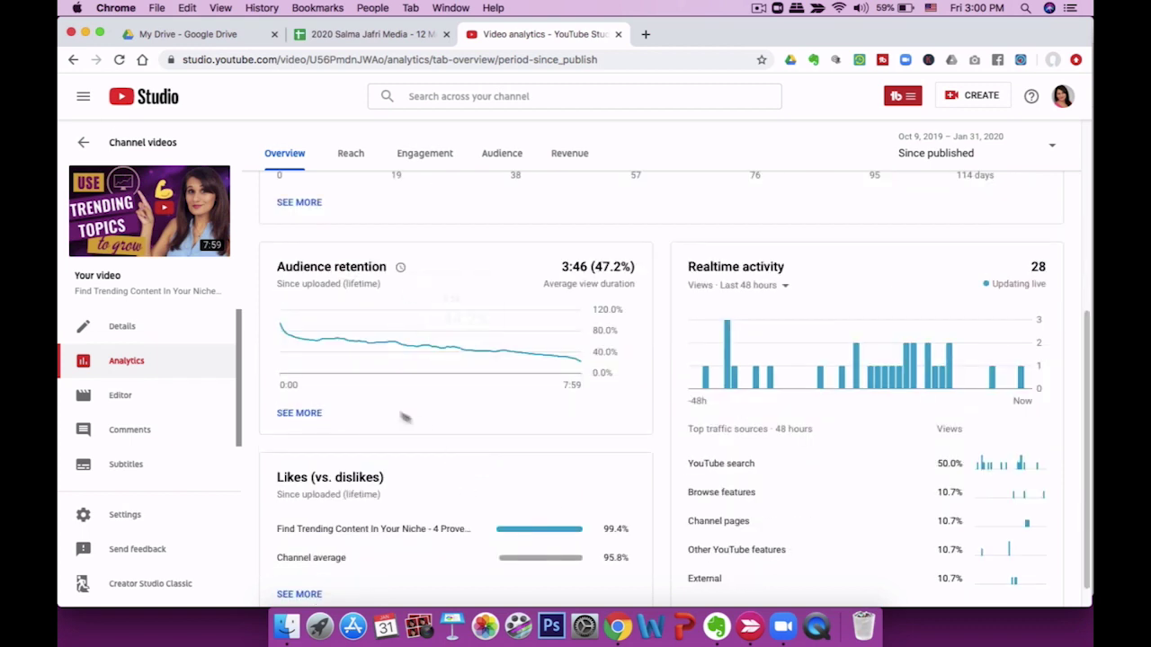
{"action": "left_click", "coordinate": [289, 416]}
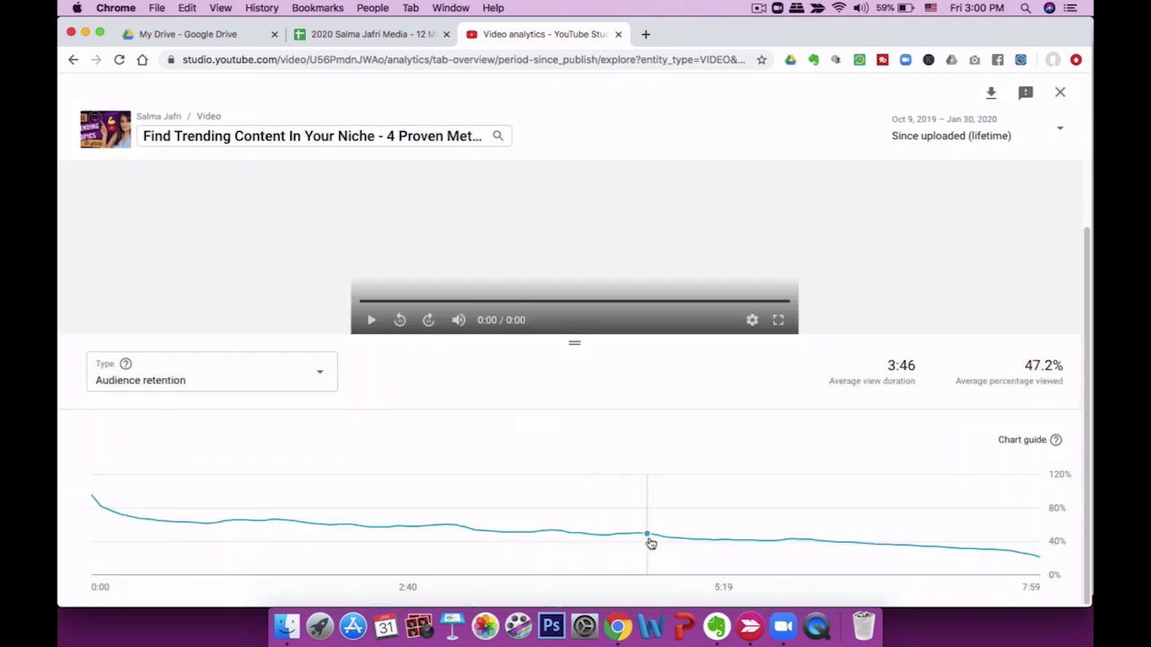
Inspect the audience retention curve from the start and move the video's playback position to the small bump at 2:59.
{"action": "mouse_move", "coordinate": [651, 543]}
{"action": "mouse_move", "coordinate": [93, 502]}
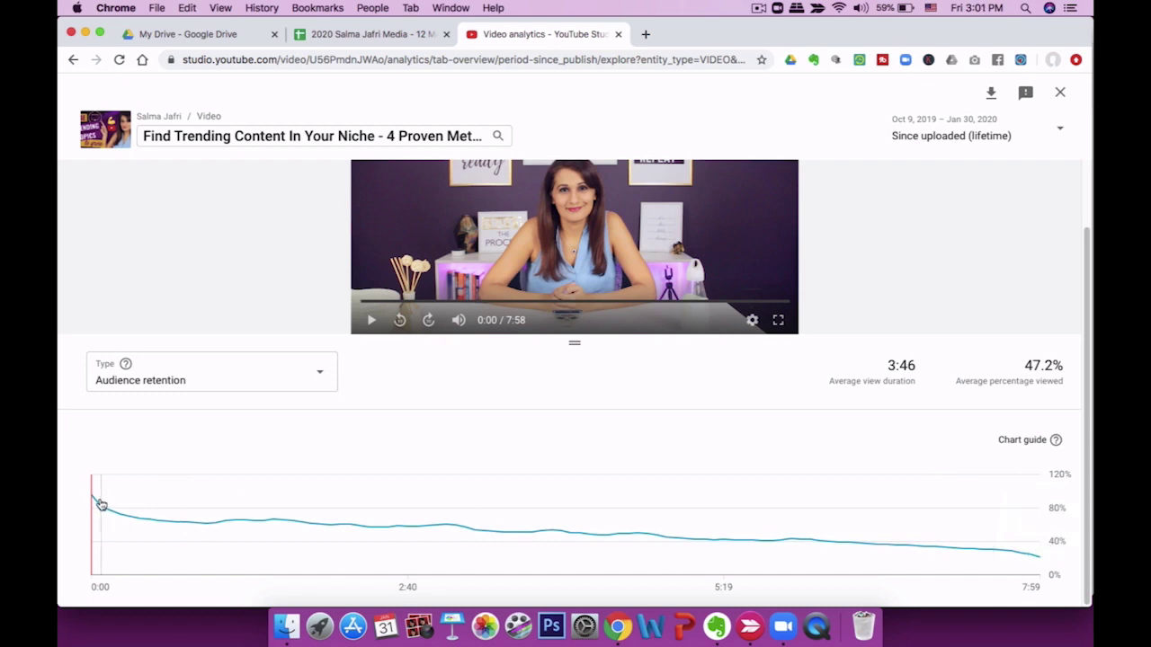
{"action": "mouse_move", "coordinate": [196, 529]}
{"action": "mouse_move", "coordinate": [420, 541]}
{"action": "left_click", "coordinate": [447, 529]}
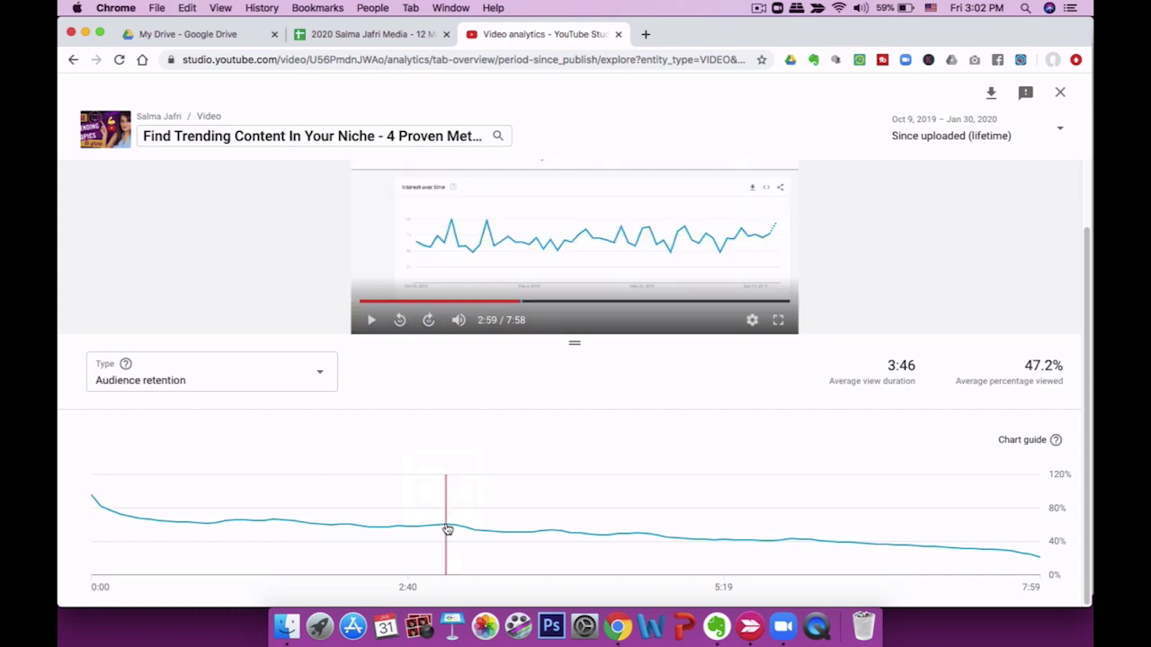
Play the video from the retention bump through the following dip and pause it at 3:14.
{"action": "left_click", "coordinate": [370, 319]}
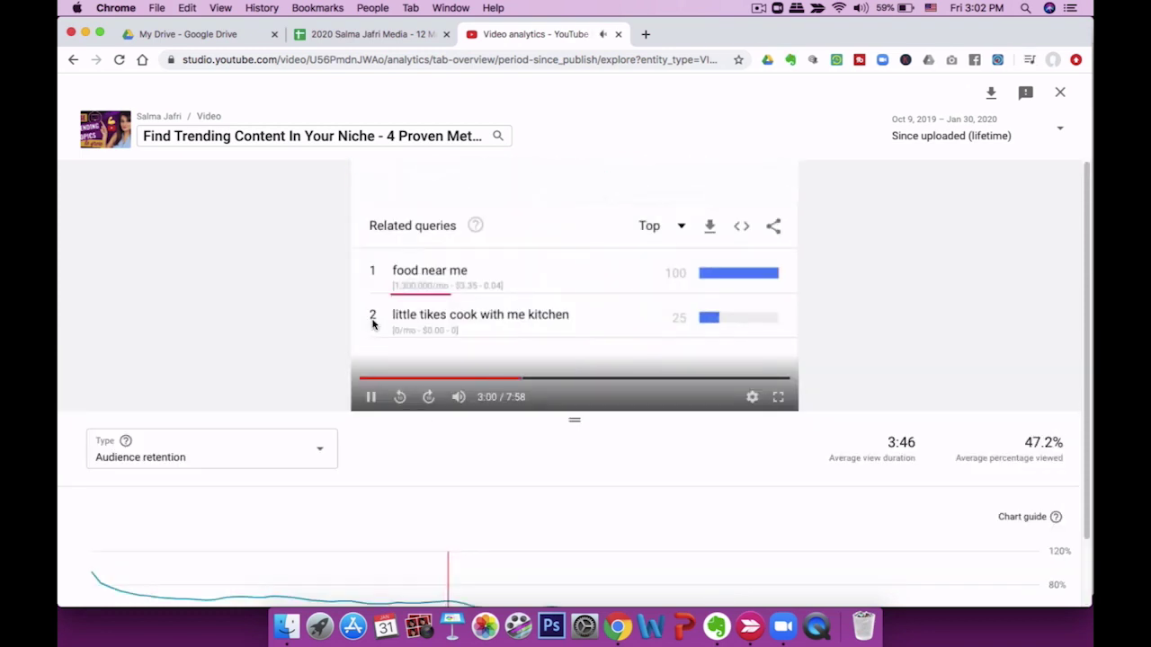
{"action": "scroll", "coordinate": [670, 521], "scroll_direction": "down", "scroll_amount": 2}
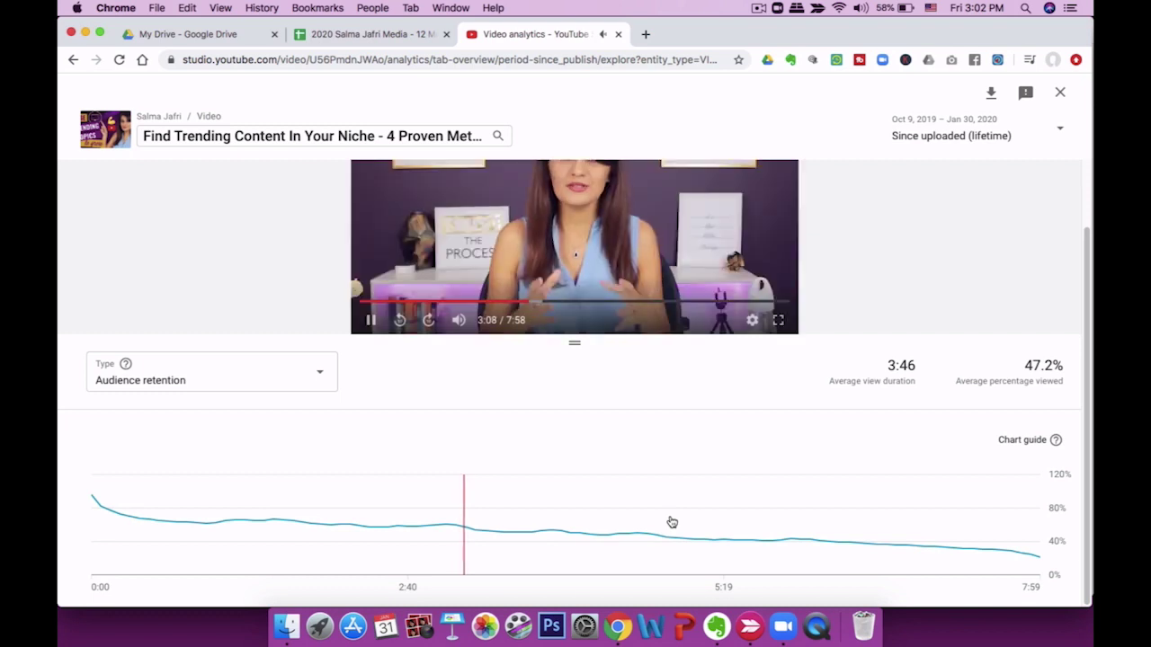
{"action": "scroll", "coordinate": [670, 520], "scroll_direction": "up", "scroll_amount": 1}
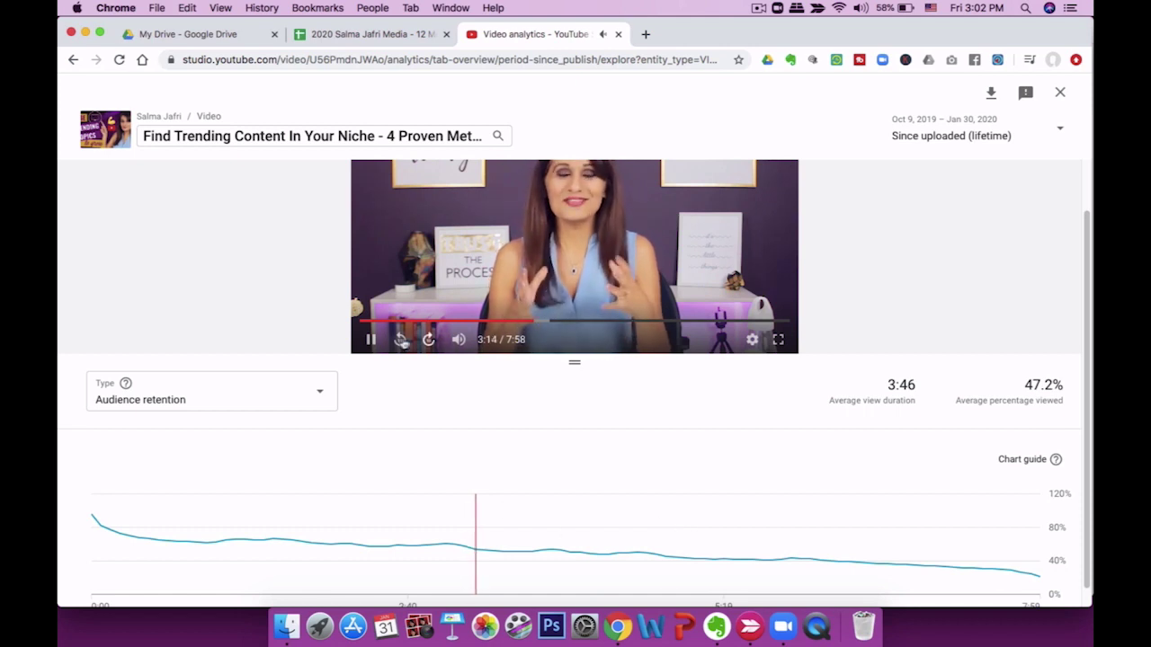
{"action": "left_click", "coordinate": [370, 339]}
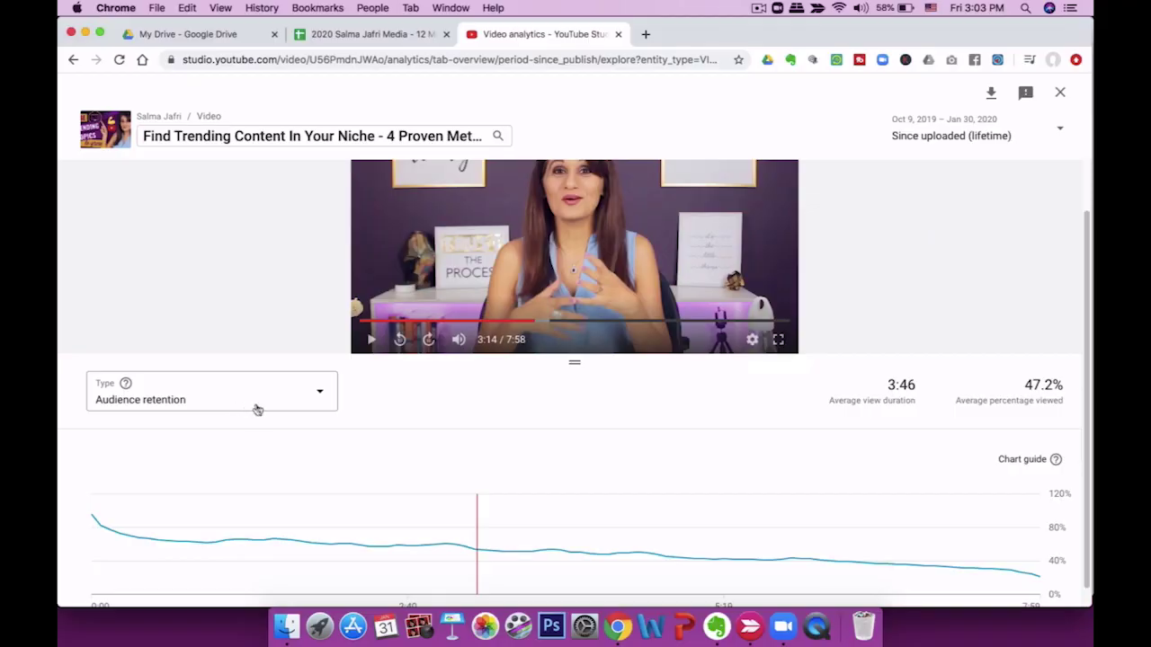
Change the retention chart type to Relative audience retention and inspect the beginning of the curve.
{"action": "scroll", "coordinate": [256, 411], "scroll_direction": "down", "scroll_amount": 1}
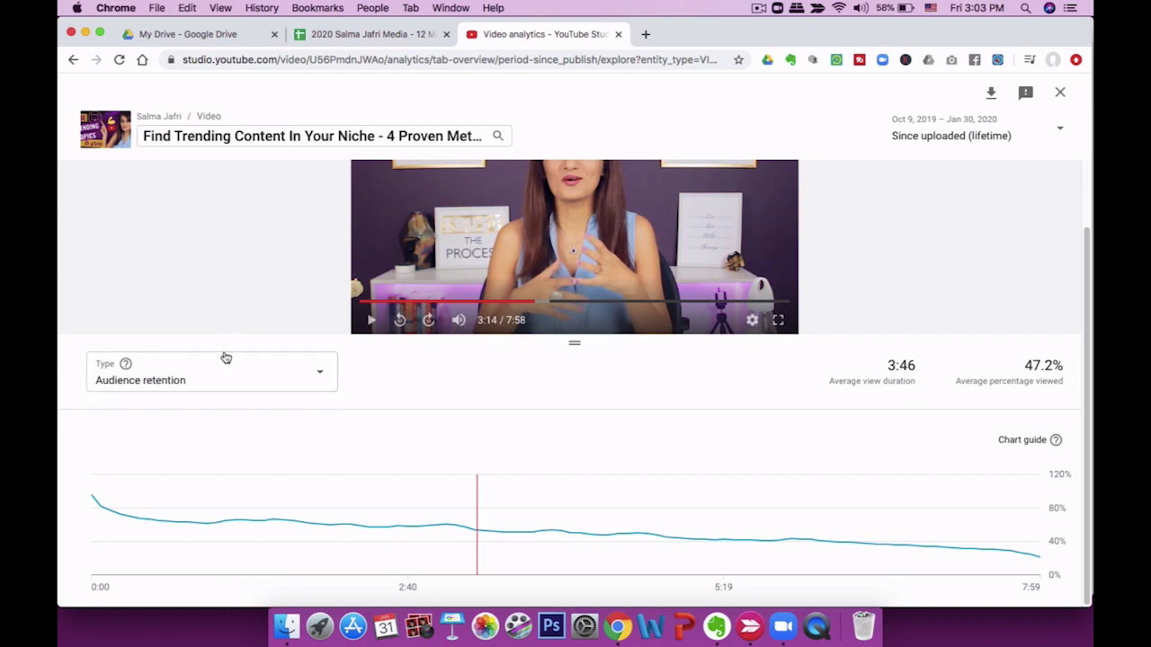
{"action": "left_click", "coordinate": [228, 375]}
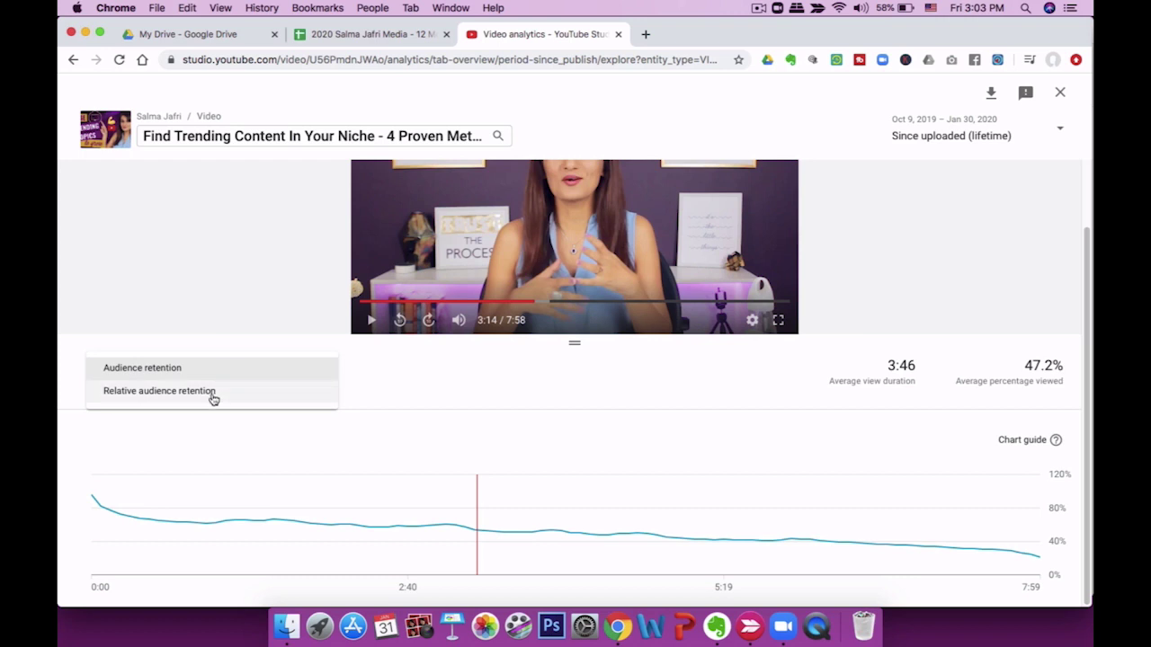
{"action": "left_click", "coordinate": [213, 392]}
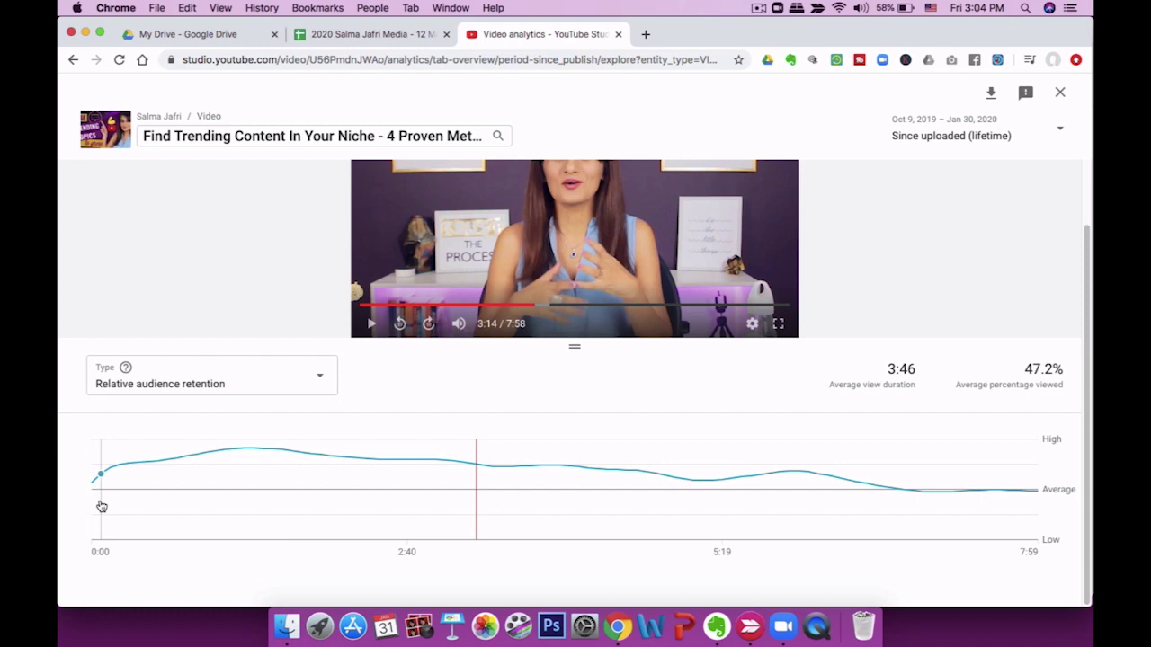
{"action": "mouse_move", "coordinate": [105, 485]}
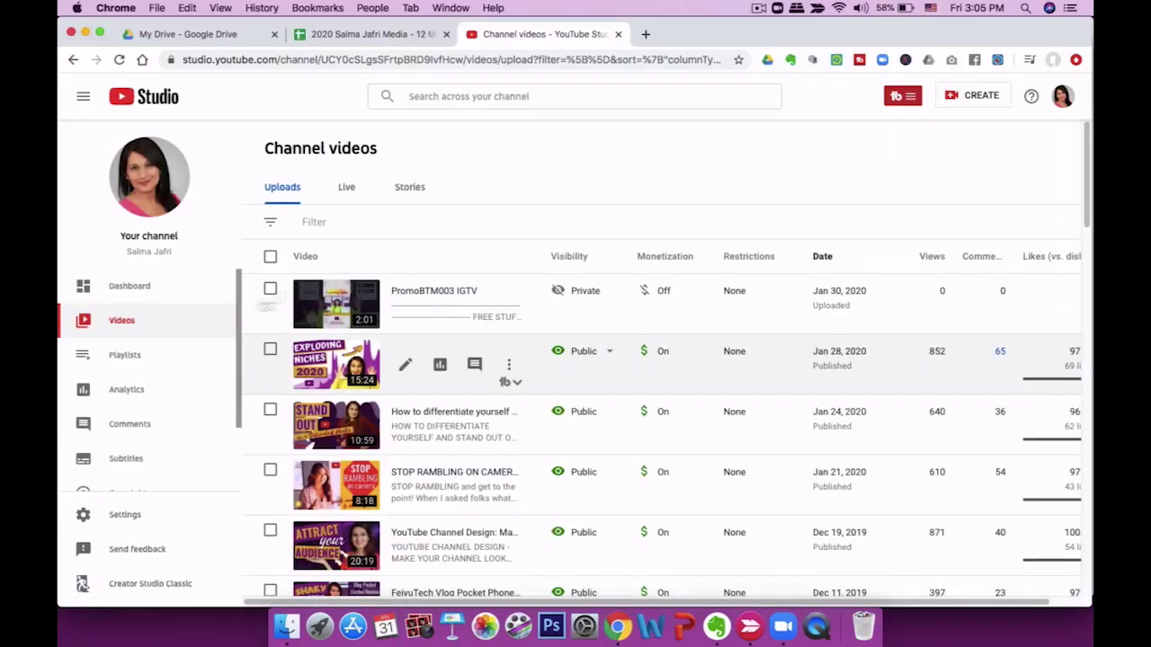
Open the channel-wide analytics and review the Audience data as far as the top countries.
{"action": "left_click", "coordinate": [121, 398]}
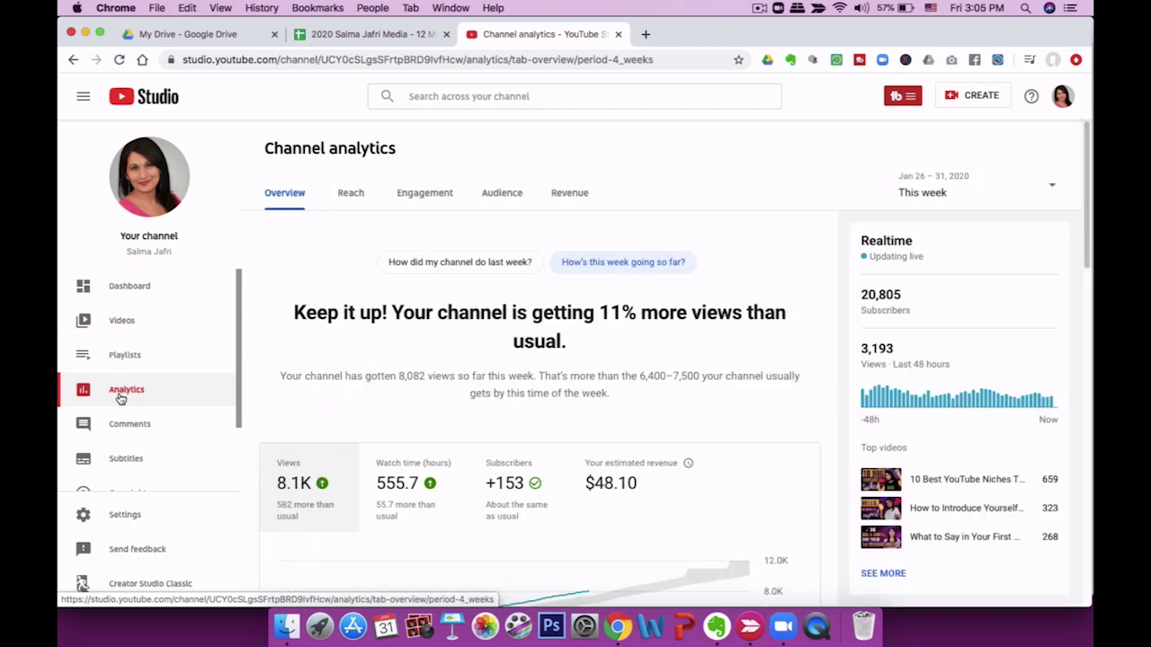
{"action": "left_click", "coordinate": [504, 199]}
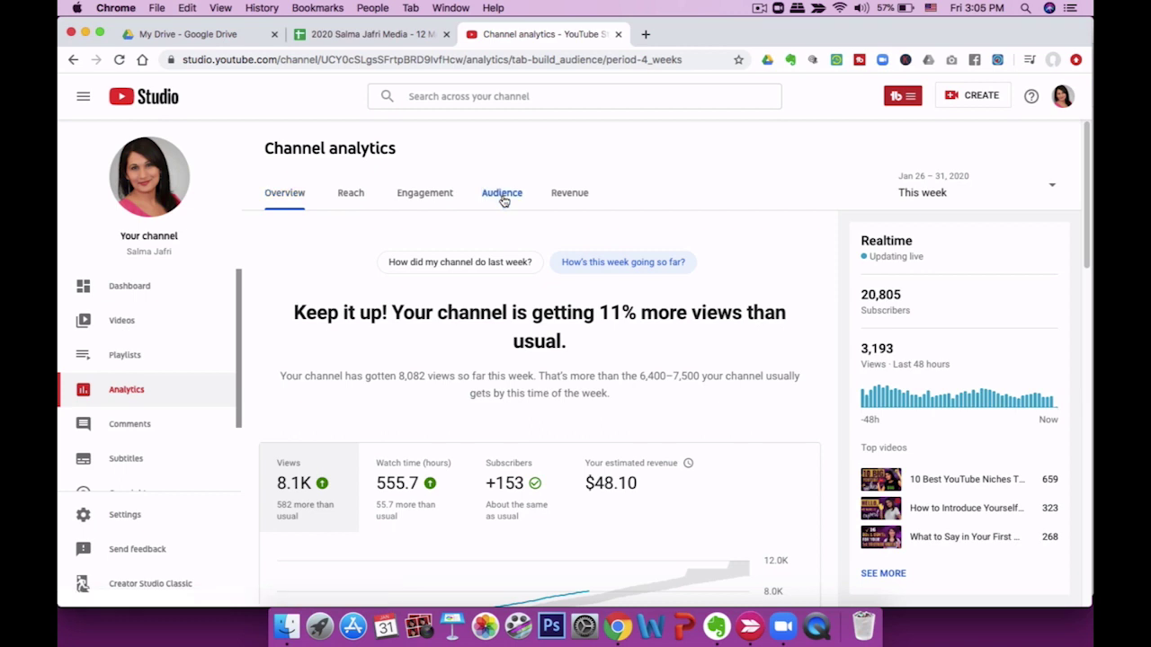
{"action": "scroll", "coordinate": [586, 398], "scroll_direction": "down", "scroll_amount": 6}
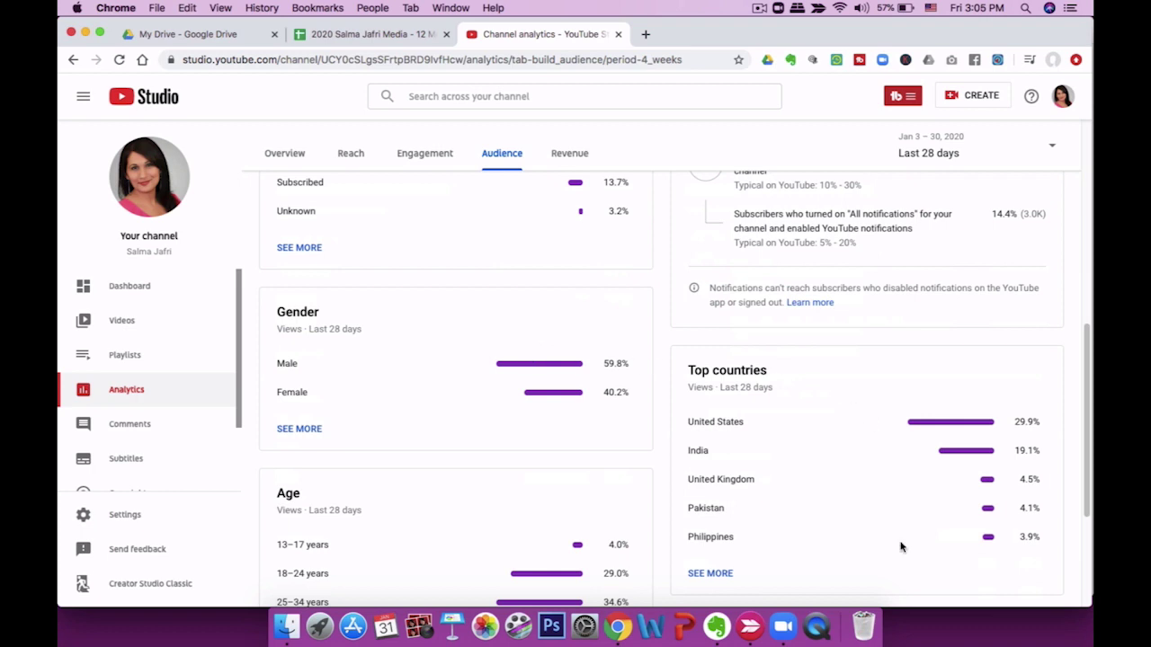
Open the full Top countries report, examine views and watch time by geography, and return to the Audience data.
{"action": "scroll", "coordinate": [901, 545], "scroll_direction": "down", "scroll_amount": 3}
{"action": "left_click", "coordinate": [700, 457]}
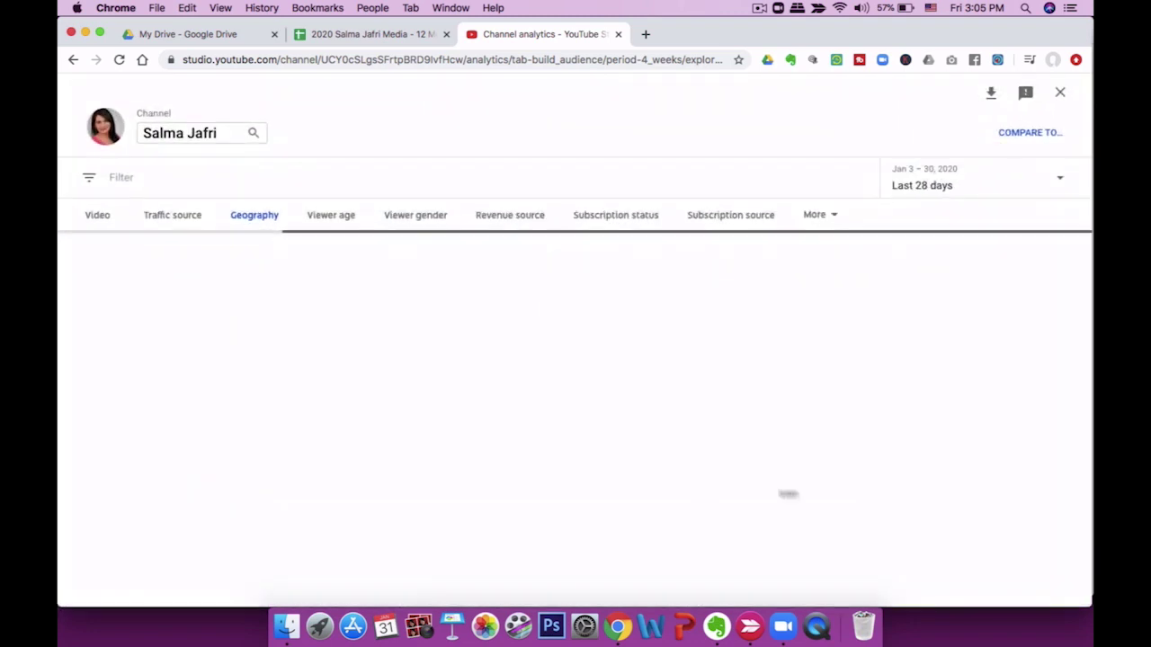
{"action": "scroll", "coordinate": [498, 427], "scroll_direction": "down", "scroll_amount": 3}
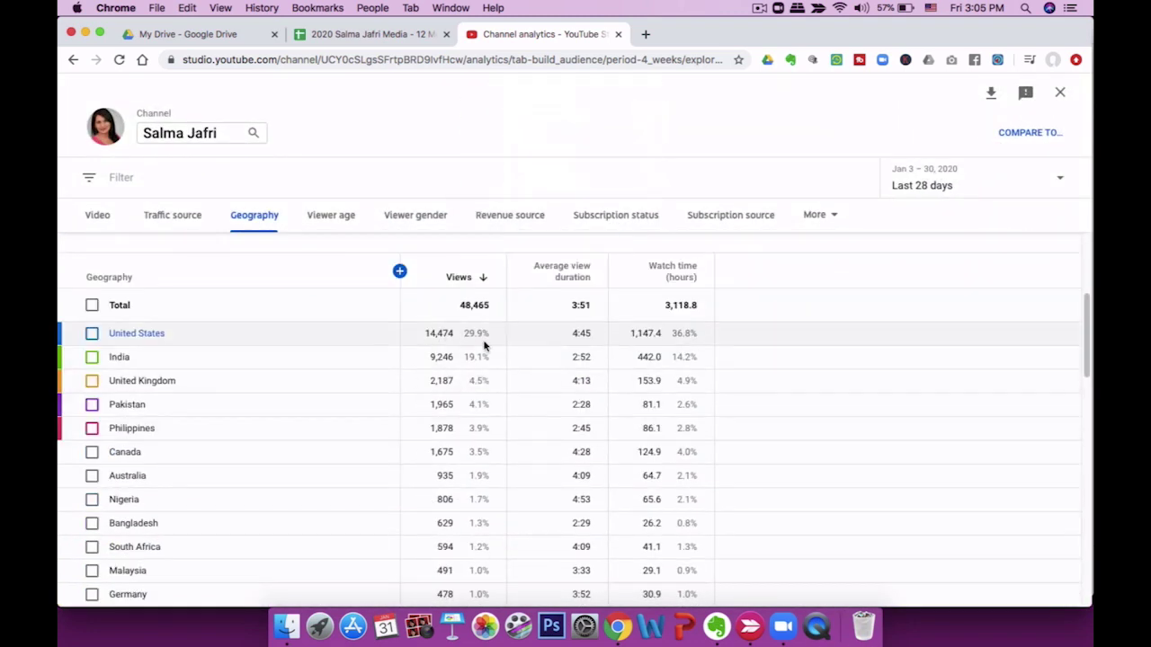
{"action": "left_click", "coordinate": [72, 61]}
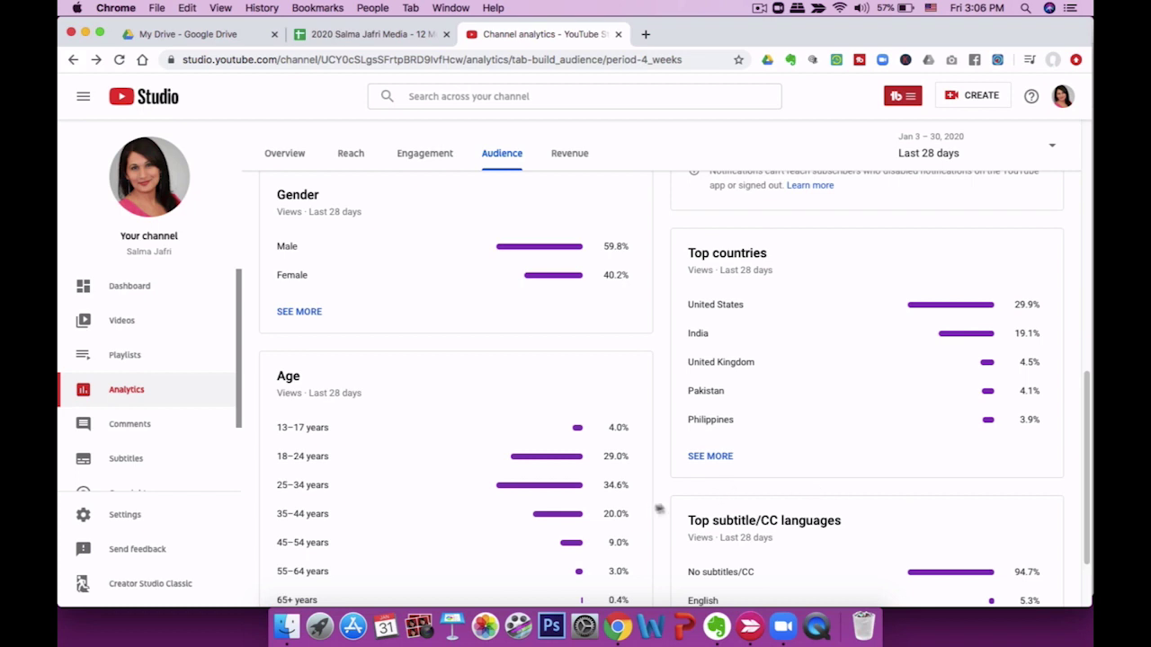
Examine the channel's audience breakdown by age and by subtitle/CC language for the last 28 days.
{"action": "scroll", "coordinate": [620, 516], "scroll_direction": "down", "scroll_amount": 1}
{"action": "scroll", "coordinate": [618, 516], "scroll_direction": "down", "scroll_amount": 1}
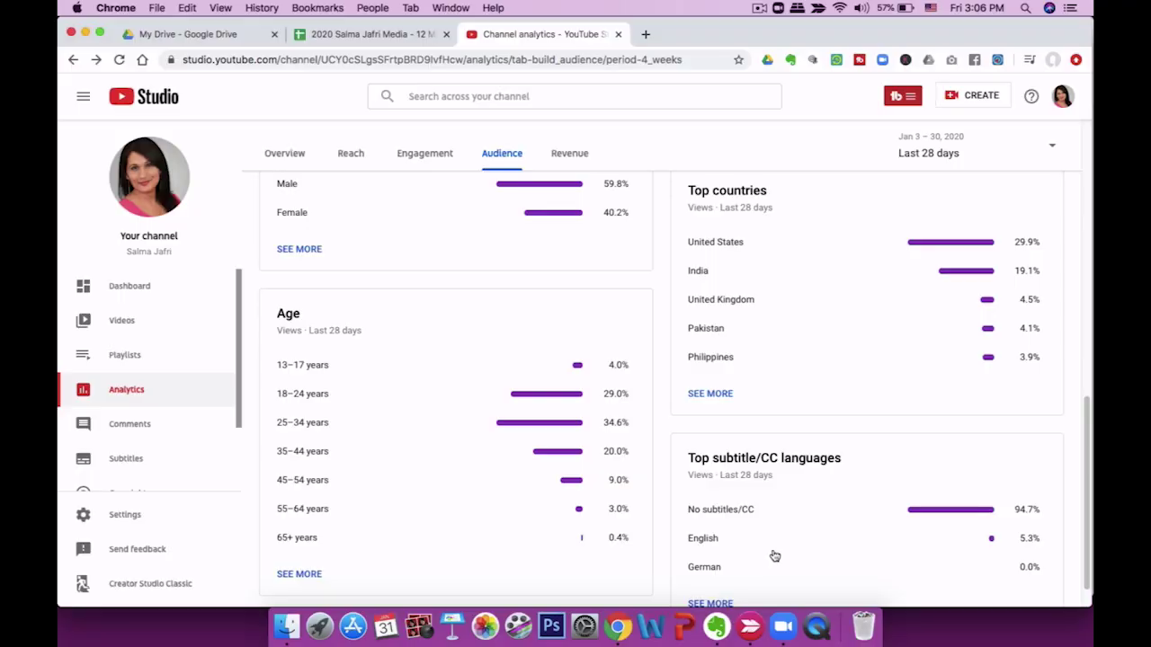
{"action": "scroll", "coordinate": [769, 560], "scroll_direction": "down", "scroll_amount": 1}
{"action": "scroll", "coordinate": [771, 560], "scroll_direction": "up", "scroll_amount": 10}
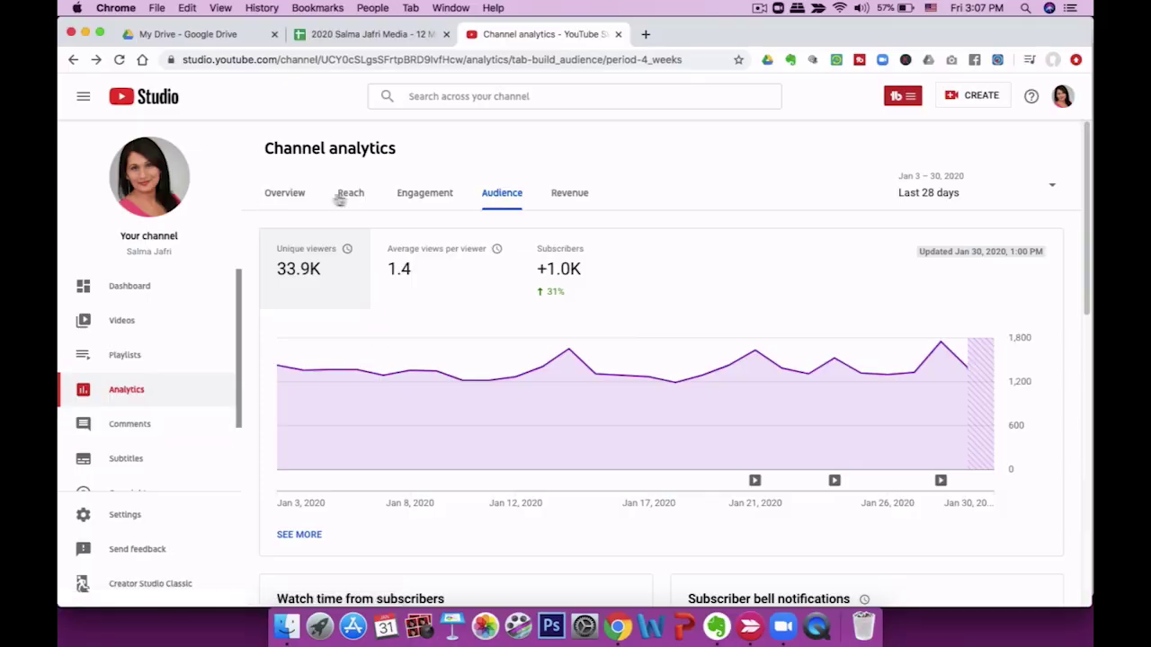
Open the channel's Reach analytics and examine the traffic source types, including YouTube search, external and suggested videos.
{"action": "left_click", "coordinate": [354, 196]}
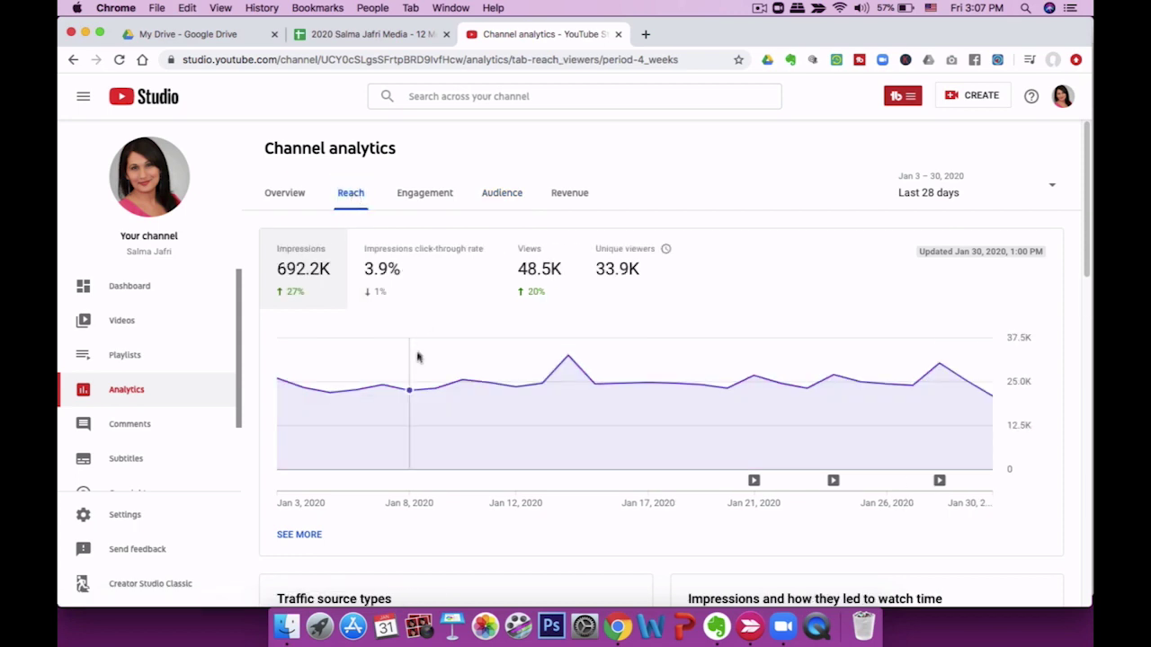
{"action": "scroll", "coordinate": [417, 360], "scroll_direction": "down", "scroll_amount": 3}
{"action": "scroll", "coordinate": [414, 378], "scroll_direction": "down", "scroll_amount": 4}
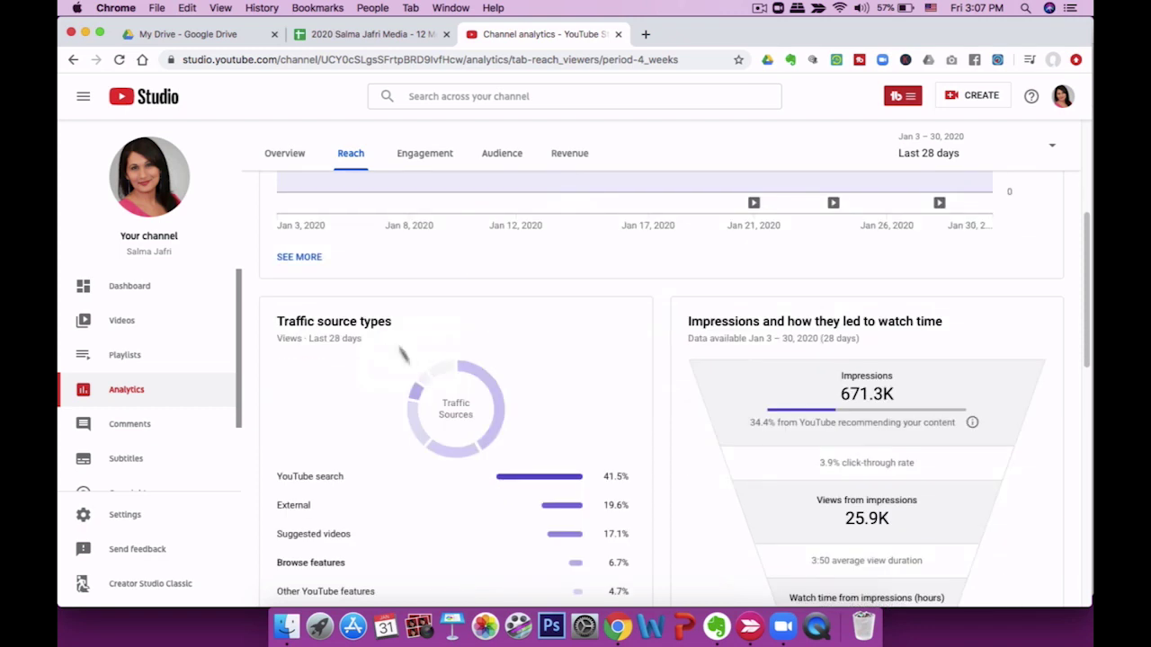
{"action": "scroll", "coordinate": [404, 438], "scroll_direction": "down", "scroll_amount": 1}
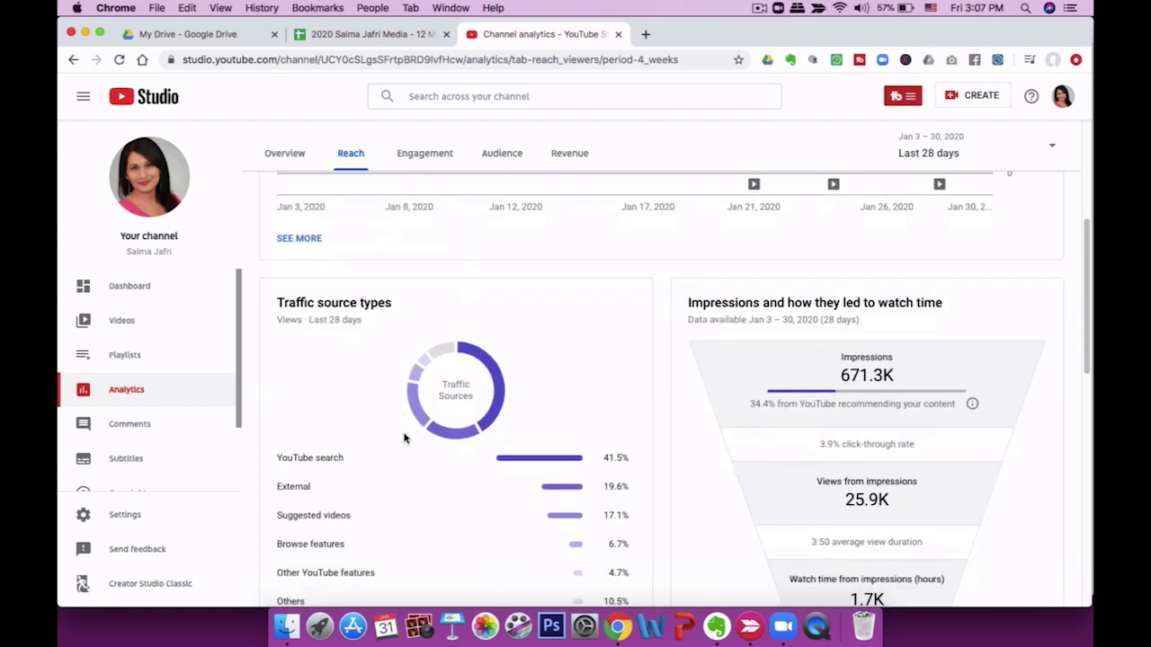
{"action": "scroll", "coordinate": [405, 438], "scroll_direction": "down", "scroll_amount": 1}
{"action": "mouse_move", "coordinate": [357, 461]}
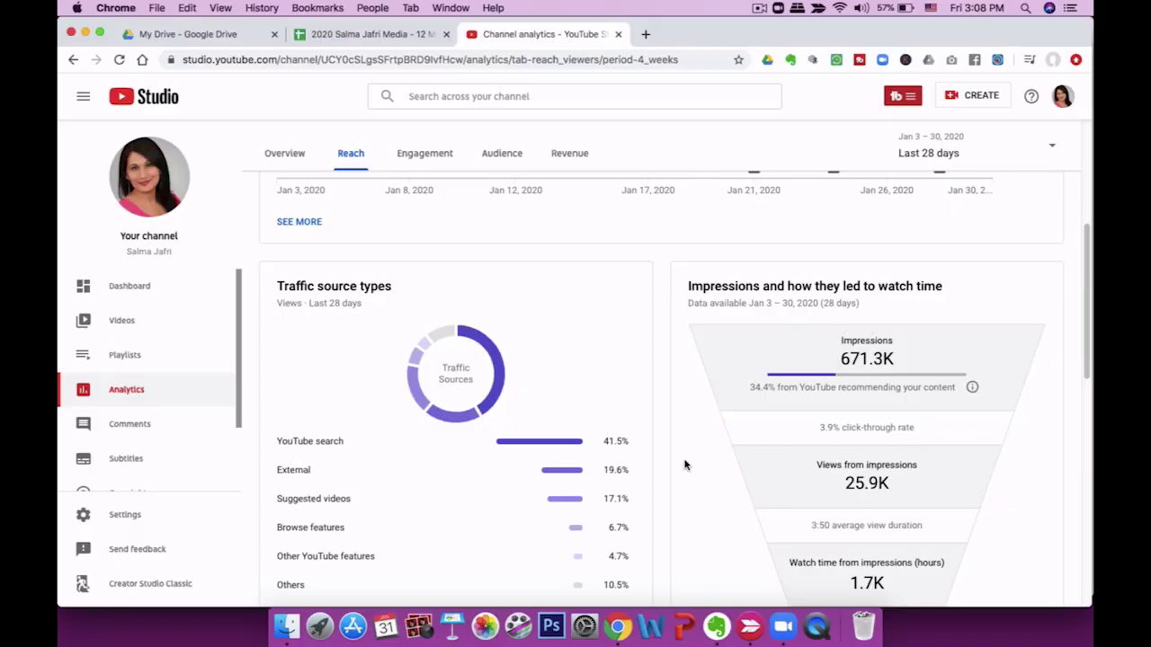
{"action": "mouse_move", "coordinate": [320, 473]}
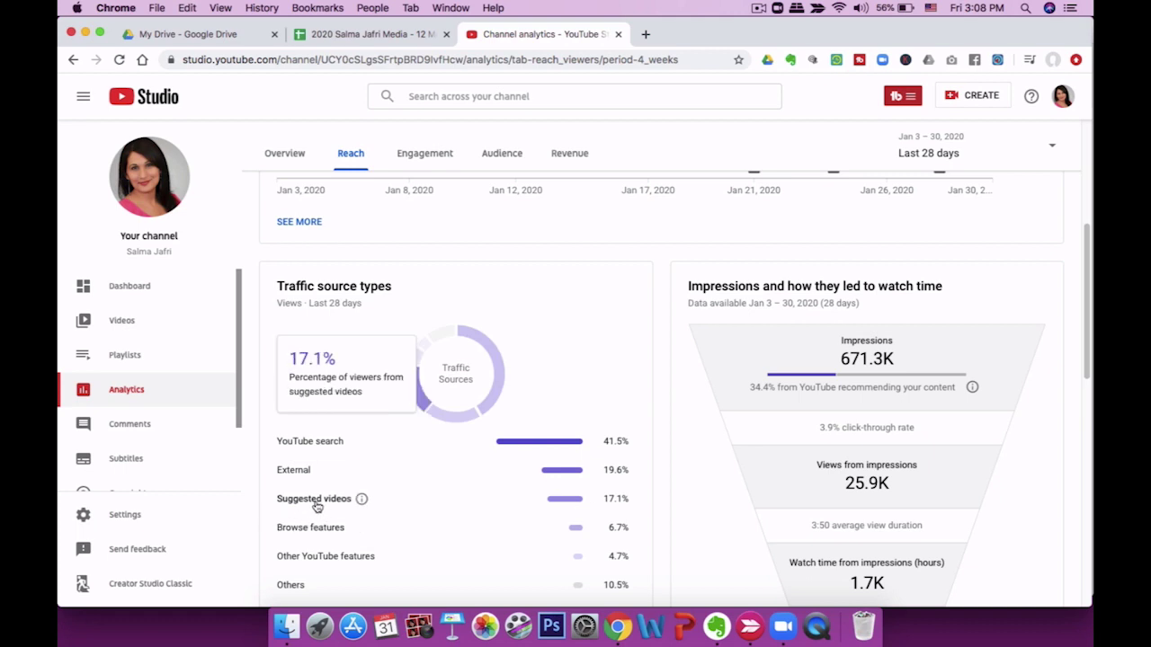
Open the full traffic source report and drill down into the Suggested videos source.
{"action": "scroll", "coordinate": [328, 505], "scroll_direction": "down", "scroll_amount": 3}
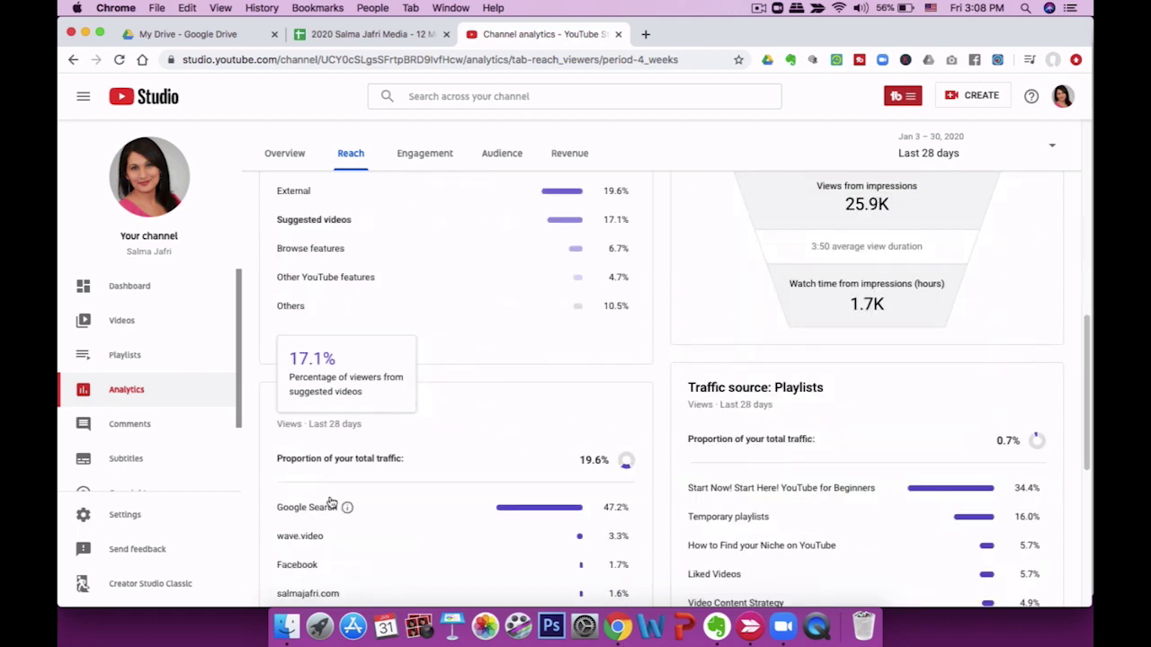
{"action": "left_click", "coordinate": [299, 344]}
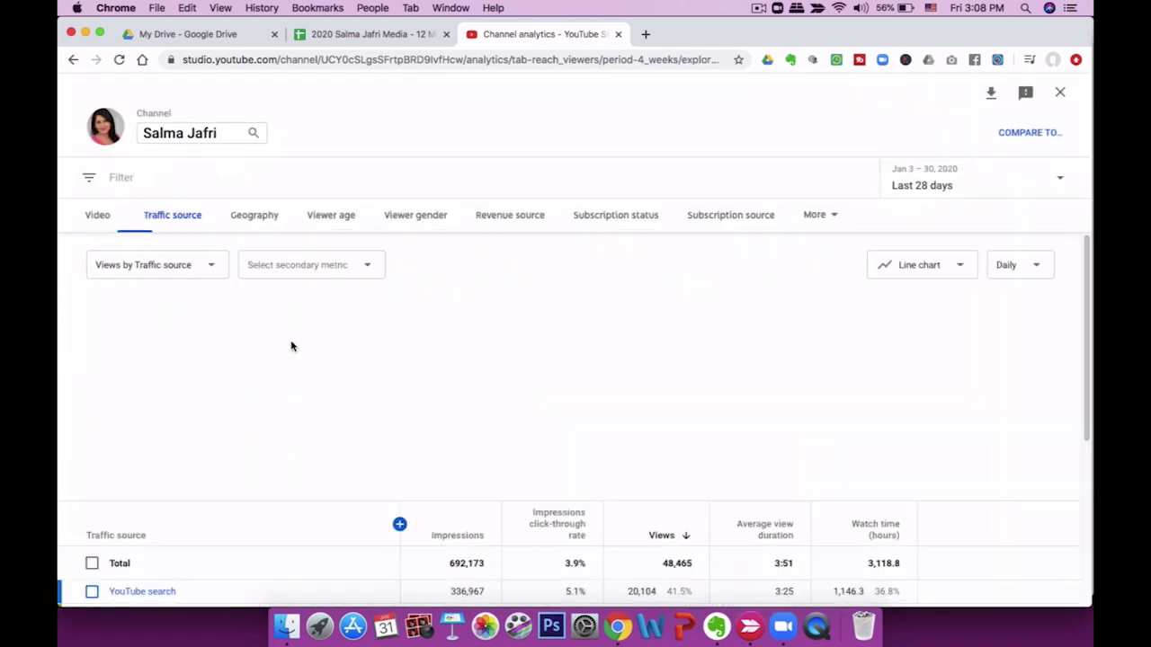
{"action": "scroll", "coordinate": [297, 516], "scroll_direction": "down", "scroll_amount": 3}
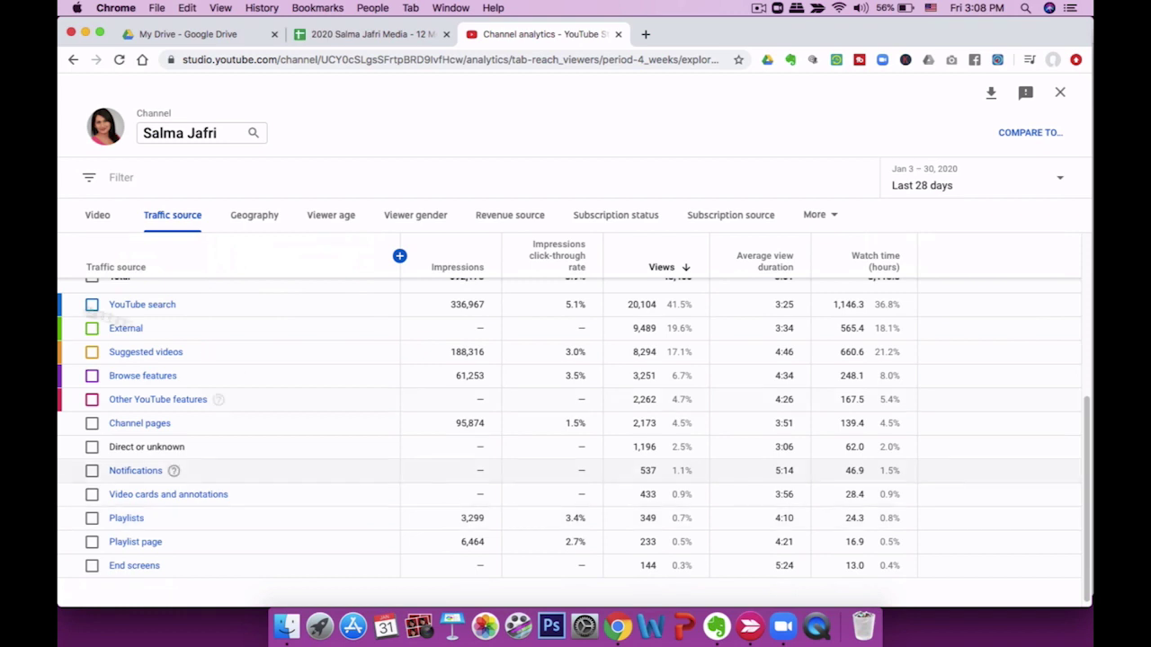
{"action": "left_click", "coordinate": [134, 354]}
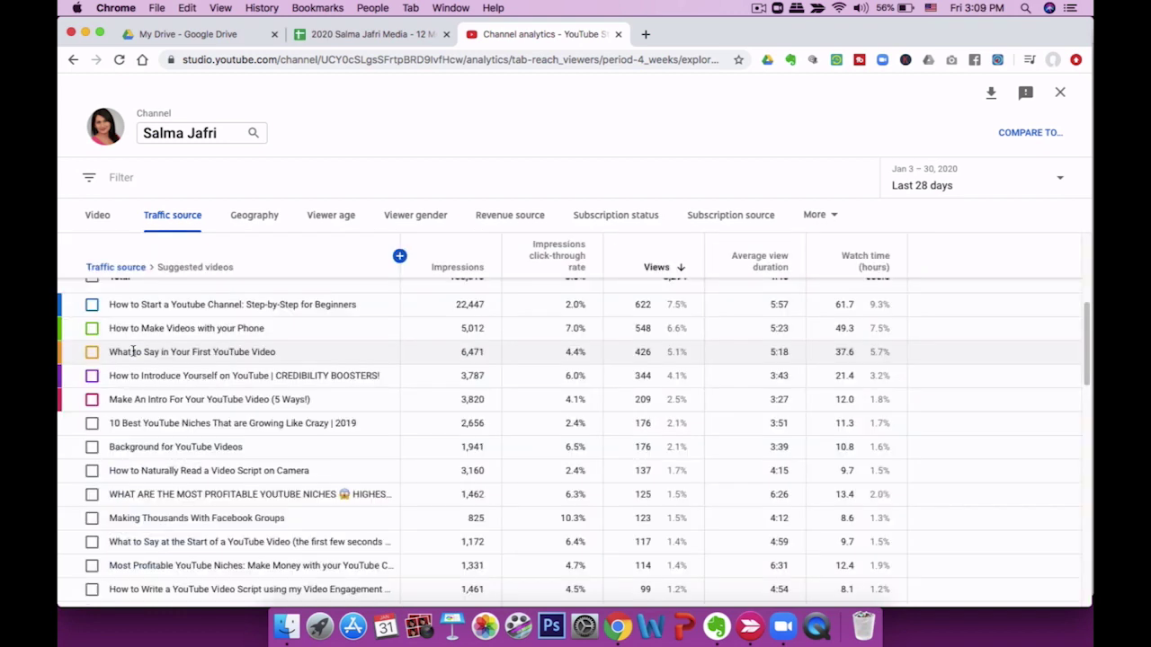
Examine which suggested videos bring traffic to the channel, comparing their impressions, click-through rates and views and previewing individual videos.
{"action": "scroll", "coordinate": [850, 323], "scroll_direction": "up", "scroll_amount": 1}
{"action": "scroll", "coordinate": [850, 323], "scroll_direction": "up", "scroll_amount": 3}
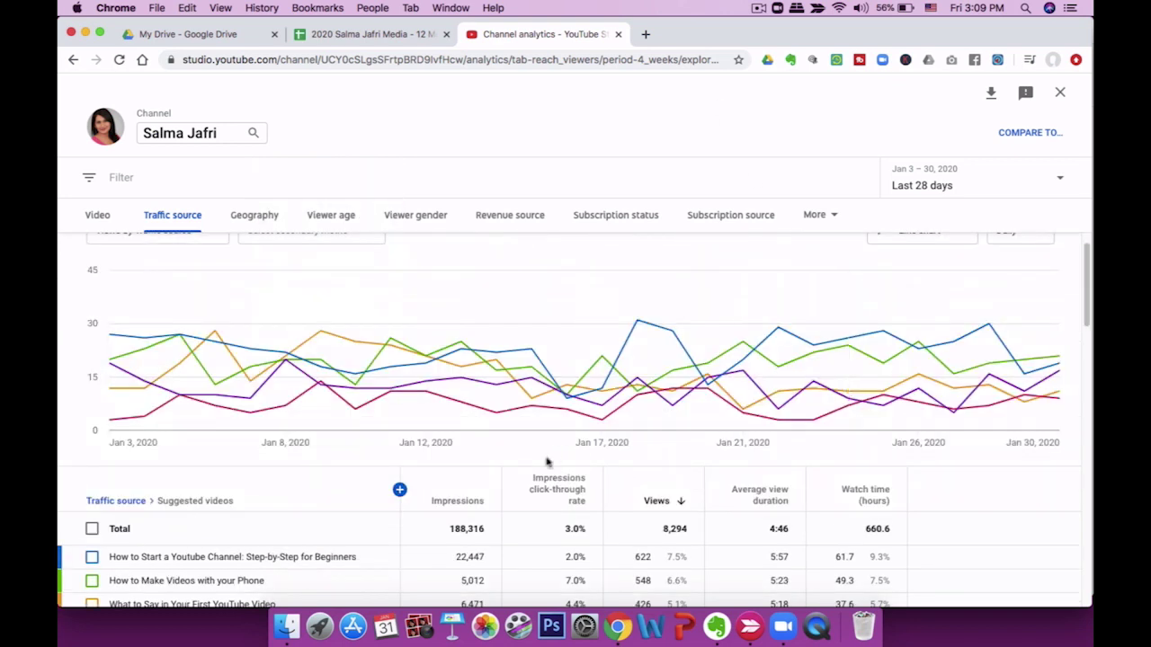
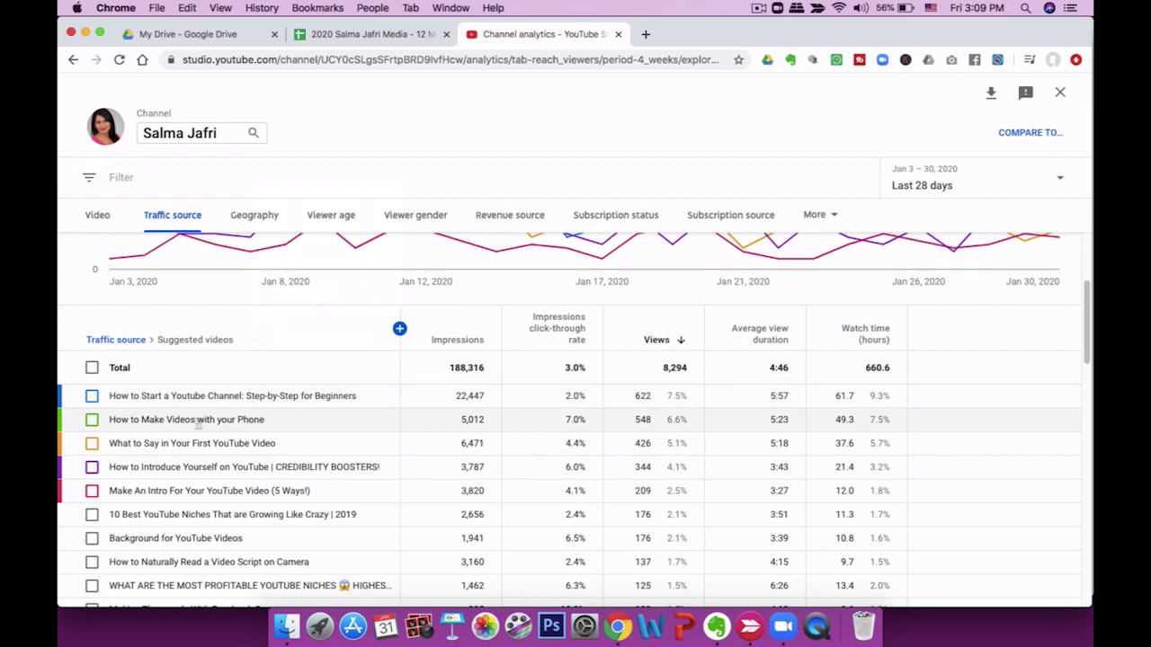
{"action": "mouse_move", "coordinate": [117, 419]}
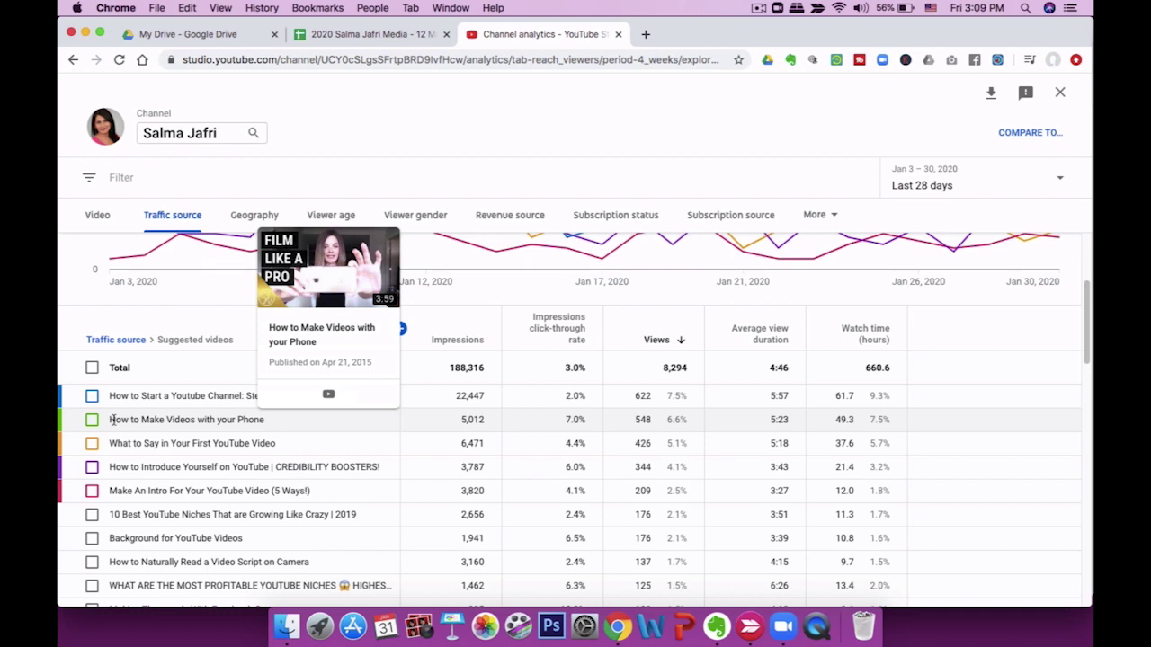
{"action": "scroll", "coordinate": [116, 420], "scroll_direction": "down", "scroll_amount": 1}
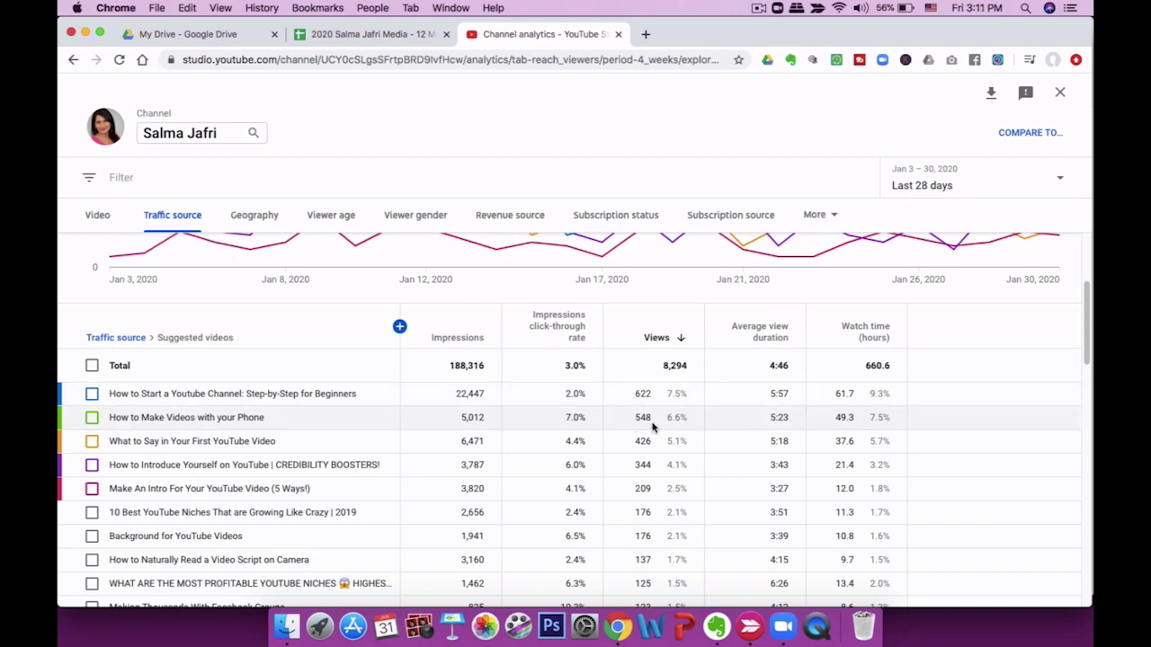
{"action": "scroll", "coordinate": [357, 489], "scroll_direction": "down", "scroll_amount": 1}
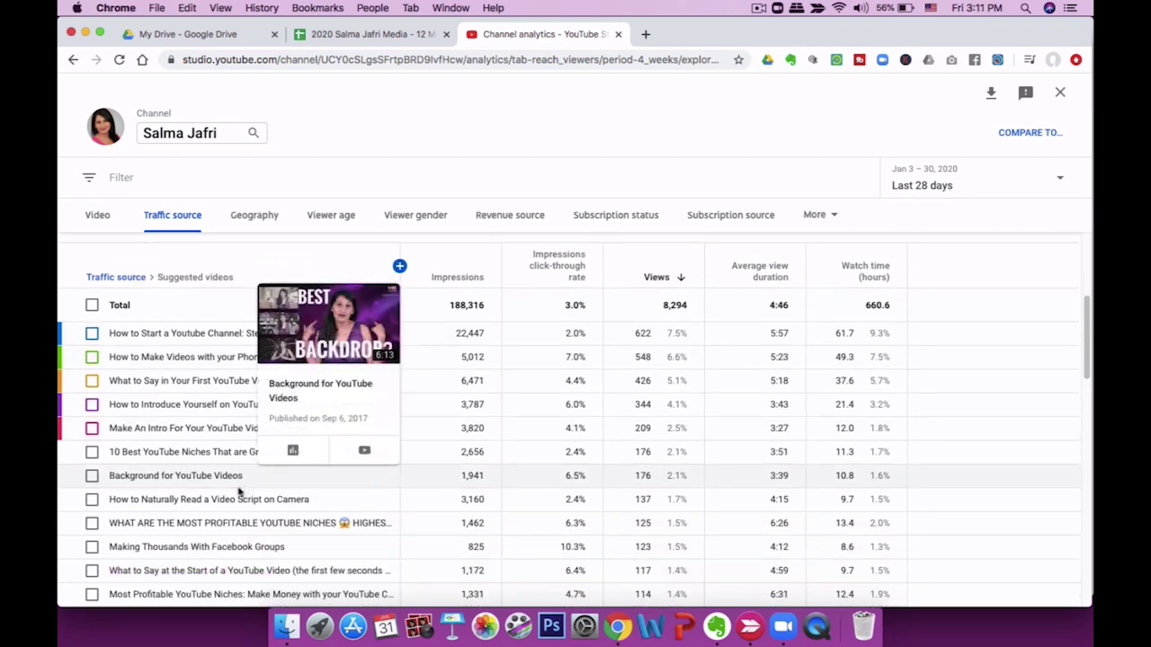
{"action": "mouse_move", "coordinate": [227, 522]}
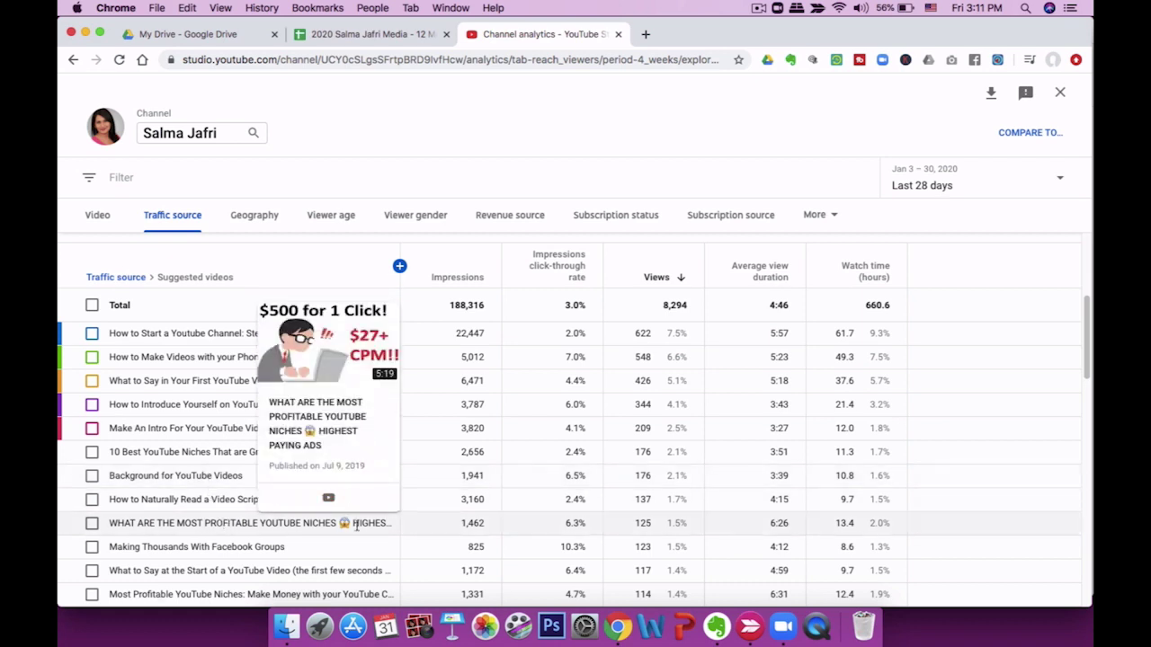
{"action": "scroll", "coordinate": [339, 481], "scroll_direction": "down", "scroll_amount": 2}
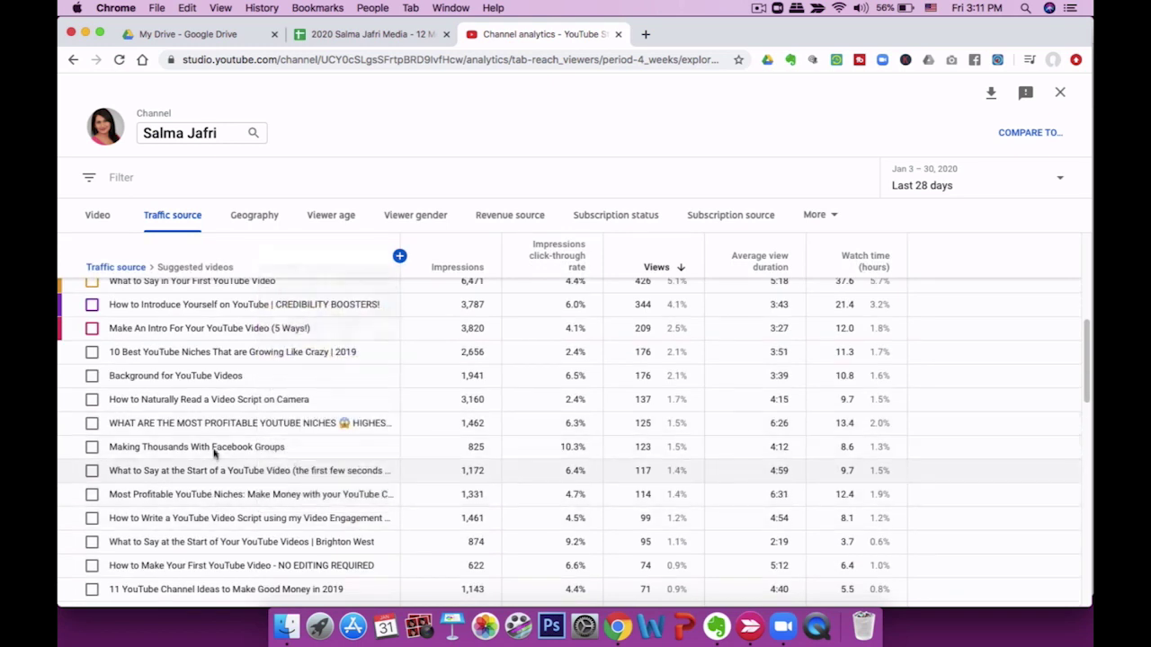
{"action": "mouse_move", "coordinate": [215, 441]}
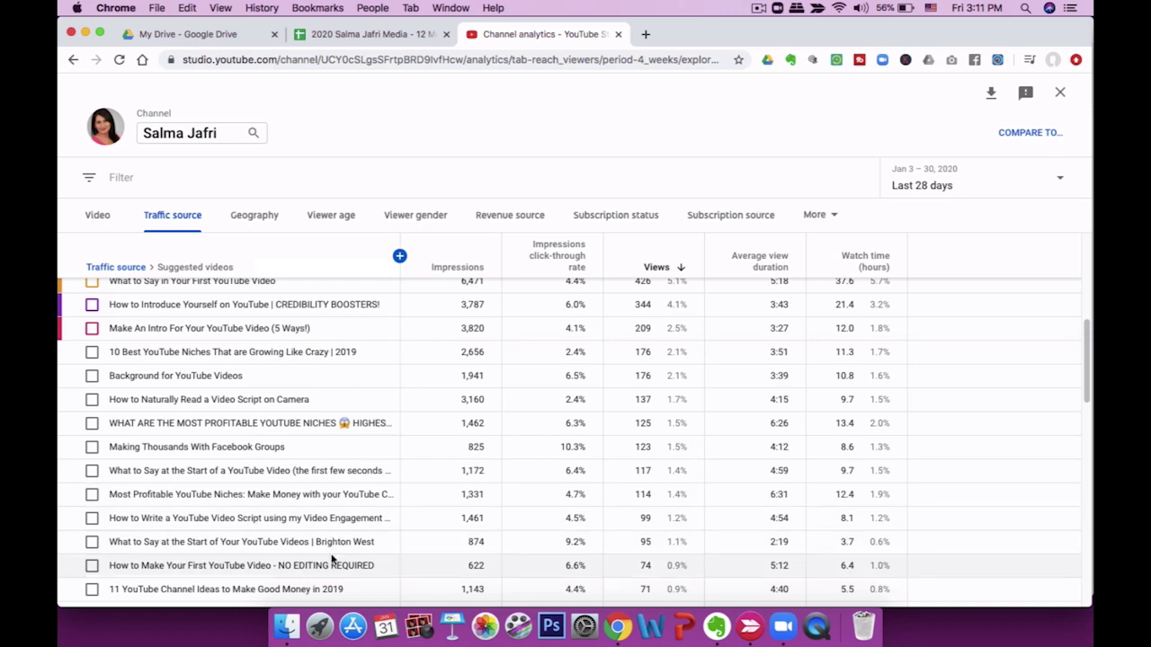
{"action": "mouse_move", "coordinate": [326, 521]}
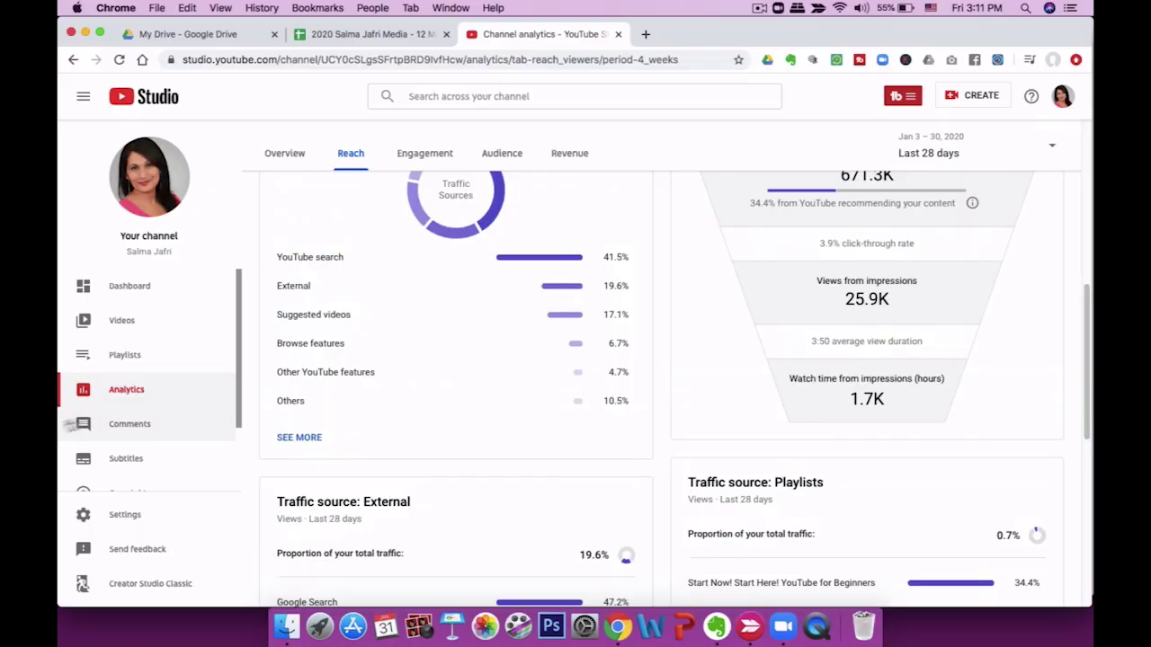
Return to the channel's Reach overview and examine the traffic source types and the impressions-to-watch-time funnel.
{"action": "scroll", "coordinate": [758, 311], "scroll_direction": "up", "scroll_amount": 2}
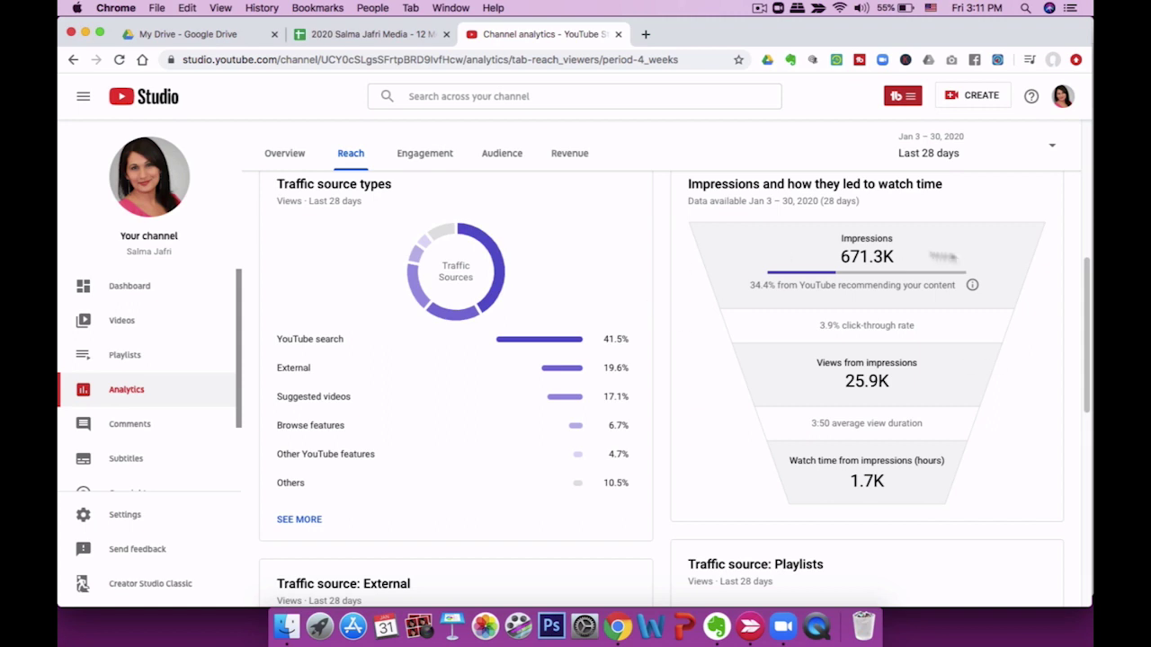
{"action": "scroll", "coordinate": [971, 396], "scroll_direction": "up", "scroll_amount": 2}
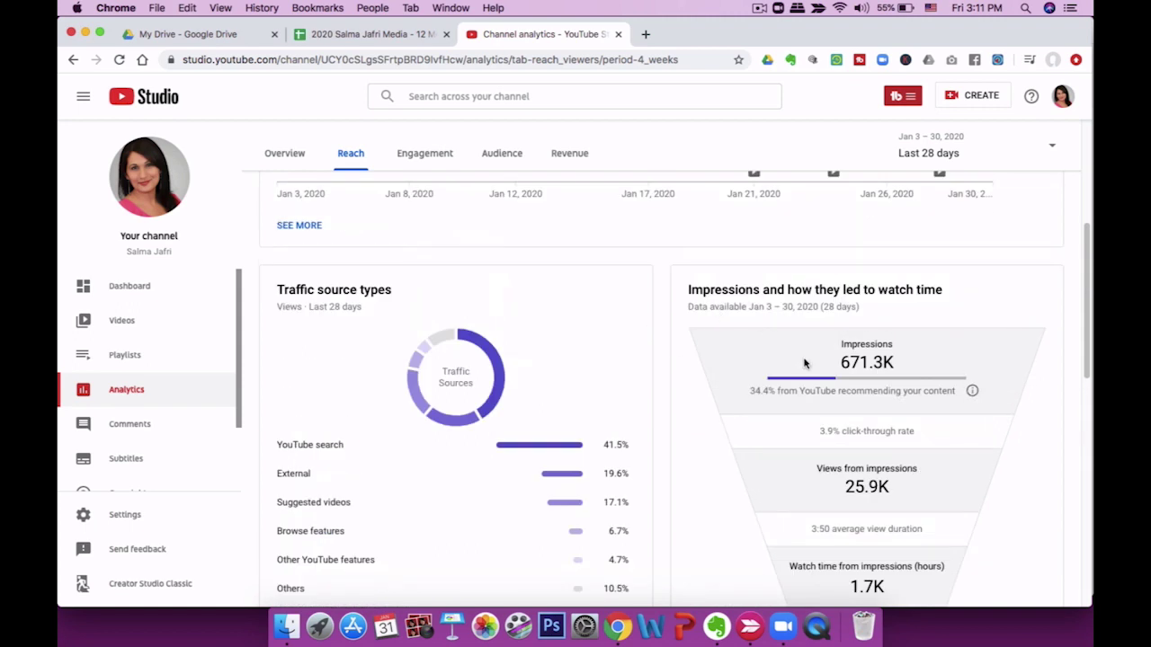
{"action": "scroll", "coordinate": [806, 362], "scroll_direction": "down", "scroll_amount": 1}
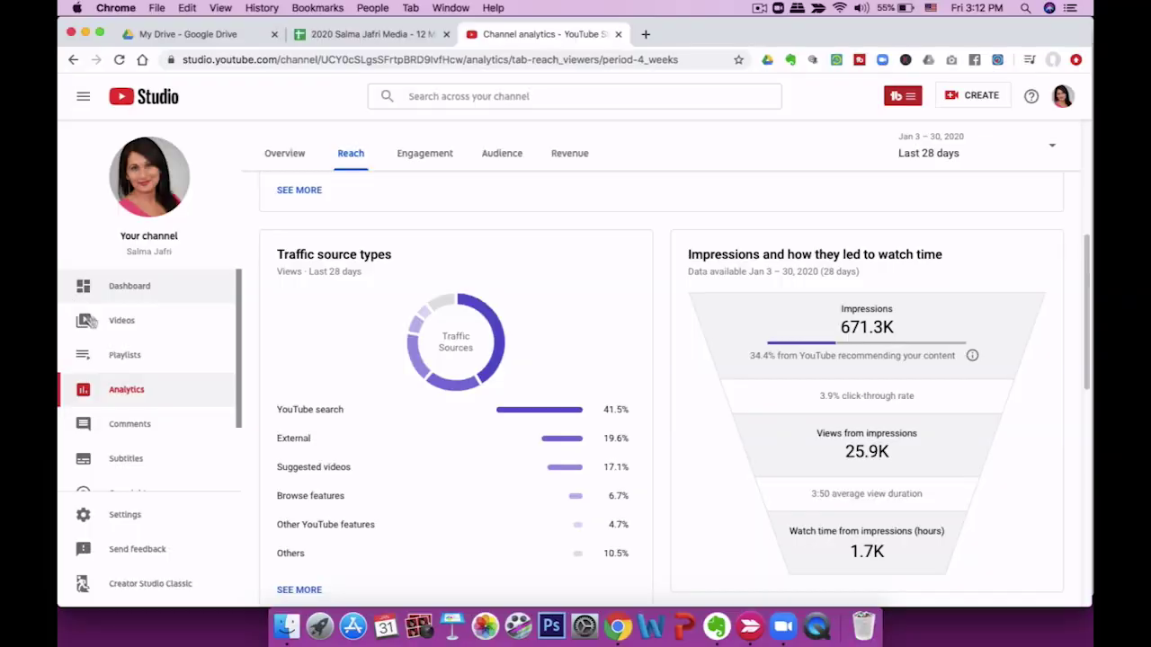
Find the "Use Trending Topics to grow" video published Oct 9, 2019 among the channel's uploads and open its analytics.
{"action": "left_click", "coordinate": [97, 323]}
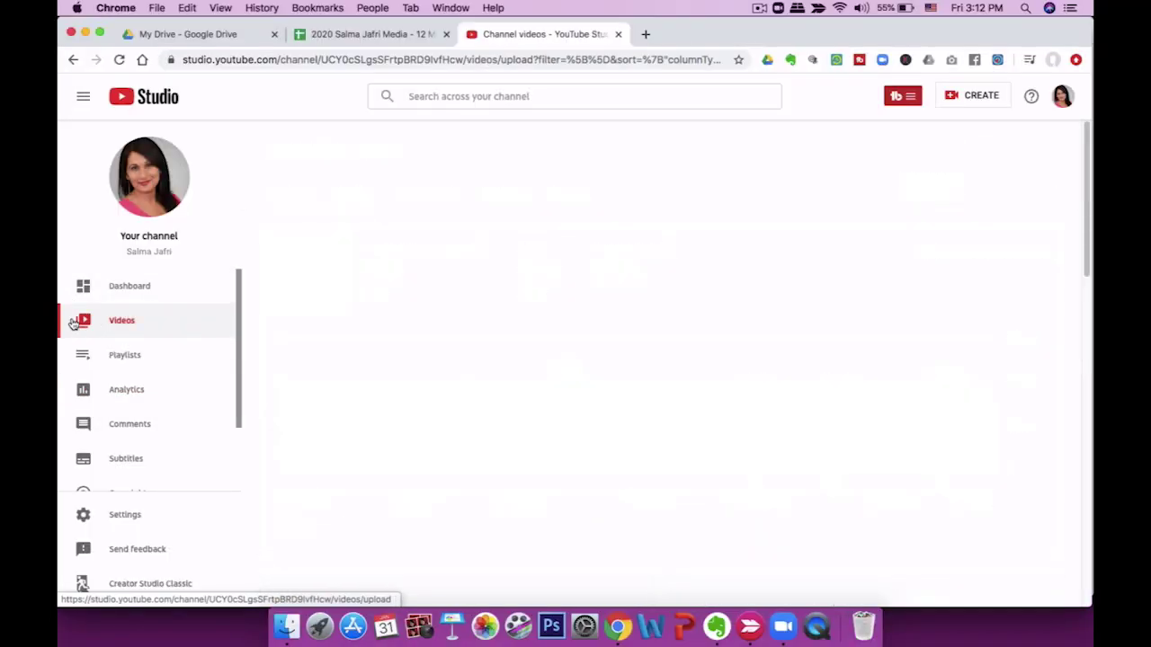
{"action": "scroll", "coordinate": [404, 414], "scroll_direction": "down", "scroll_amount": 1}
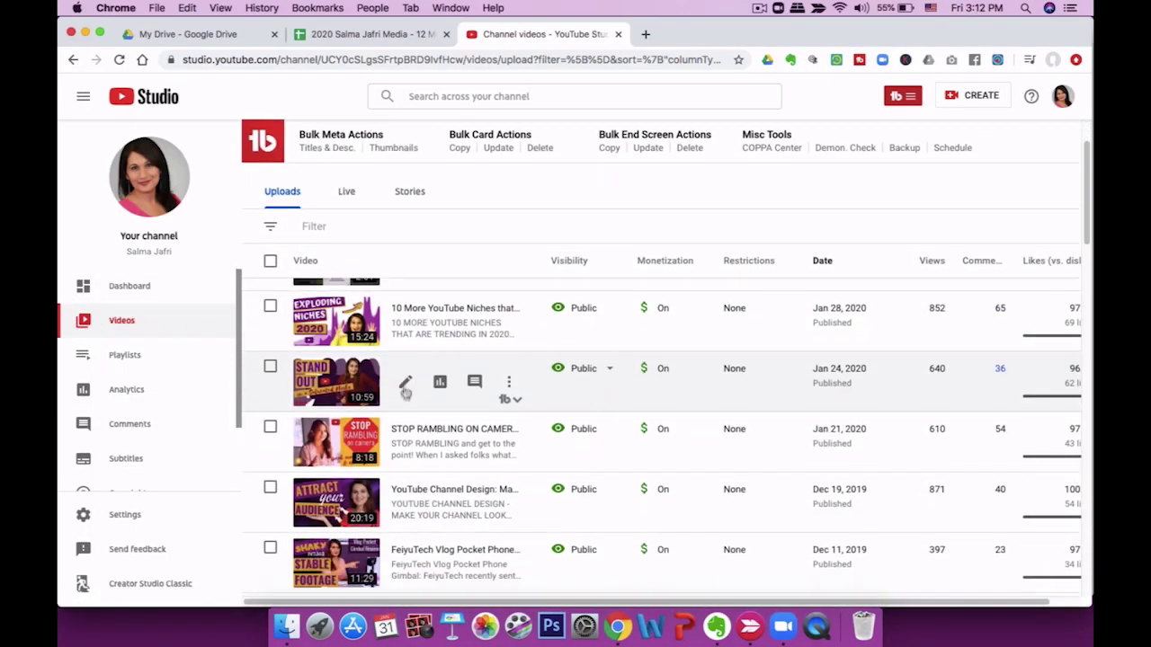
{"action": "scroll", "coordinate": [469, 451], "scroll_direction": "down", "scroll_amount": 5}
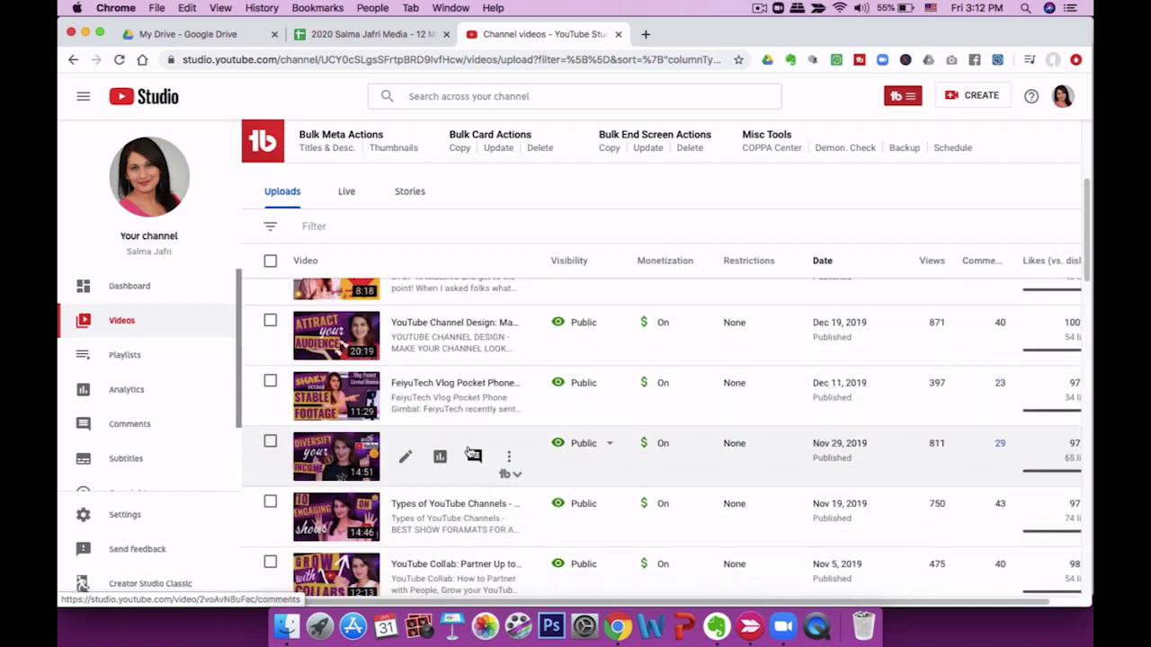
{"action": "scroll", "coordinate": [469, 451], "scroll_direction": "down", "scroll_amount": 3}
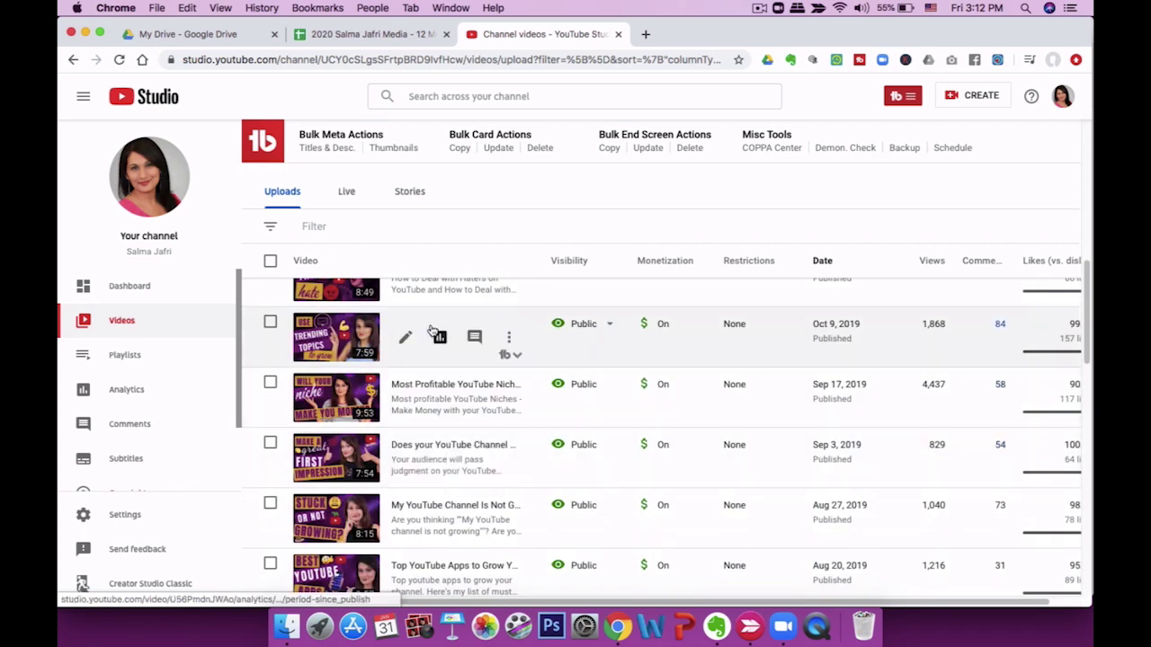
{"action": "left_click", "coordinate": [441, 346]}
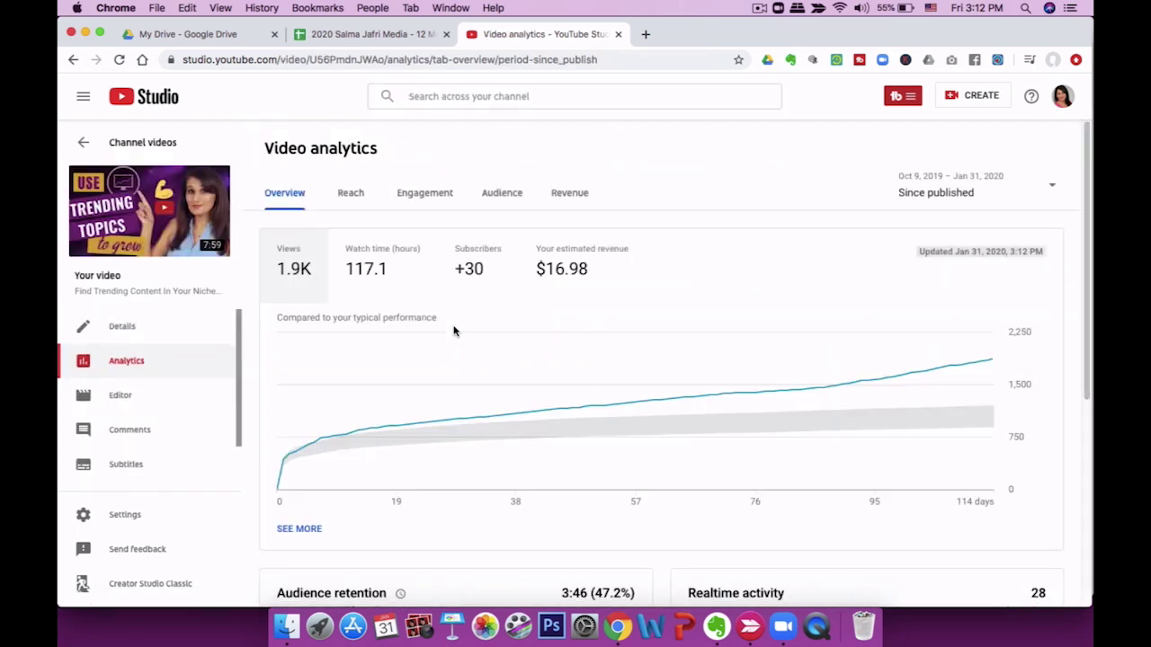
Examine the video's overview analytics since publication, including audience retention and realtime activity.
{"action": "scroll", "coordinate": [711, 484], "scroll_direction": "down", "scroll_amount": 3}
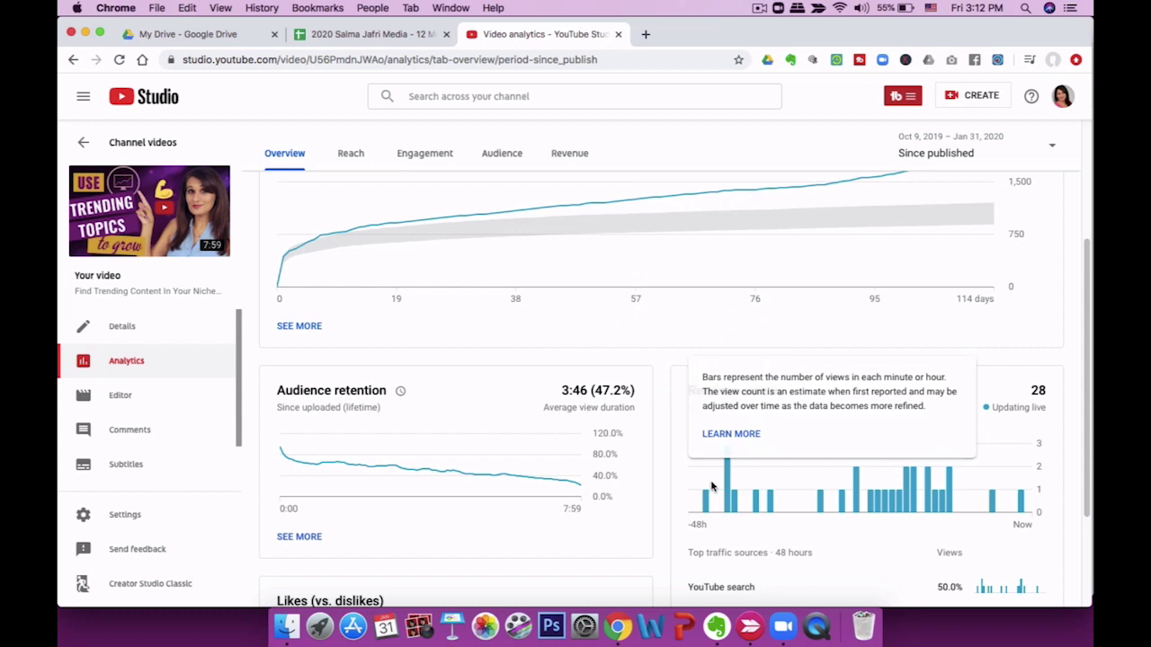
{"action": "scroll", "coordinate": [711, 484], "scroll_direction": "down", "scroll_amount": 3}
{"action": "scroll", "coordinate": [717, 483], "scroll_direction": "up", "scroll_amount": 6}
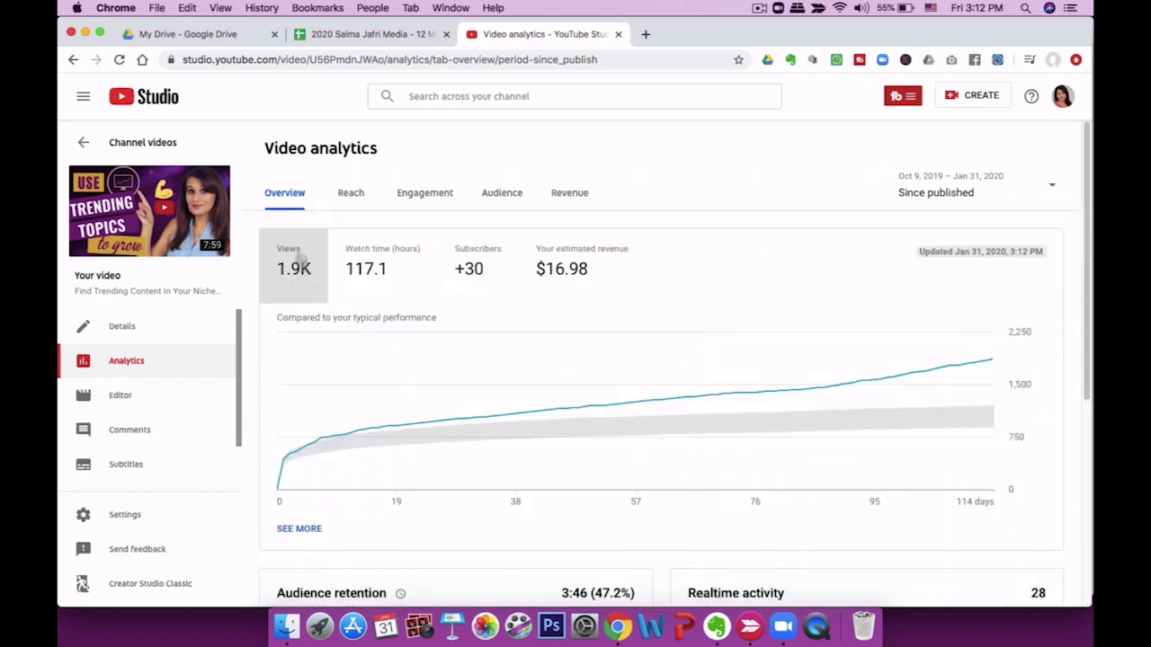
Open the video's Reach analytics and examine its traffic source types and the click-through rate in the impressions funnel.
{"action": "left_click", "coordinate": [350, 195]}
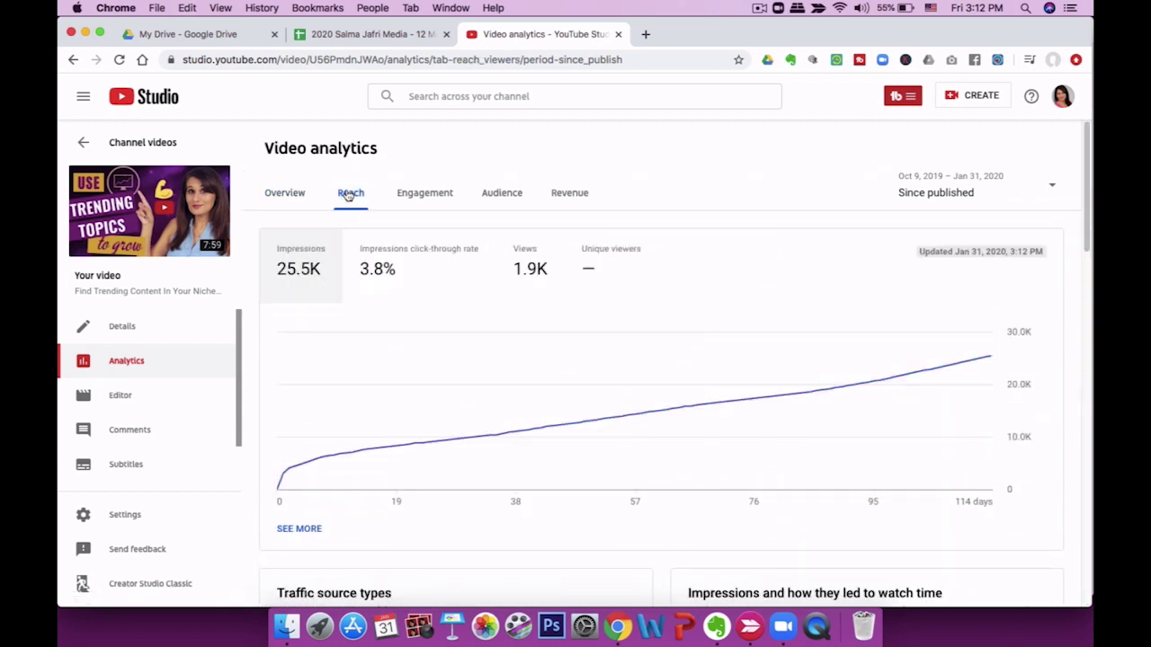
{"action": "scroll", "coordinate": [558, 375], "scroll_direction": "down", "scroll_amount": 4}
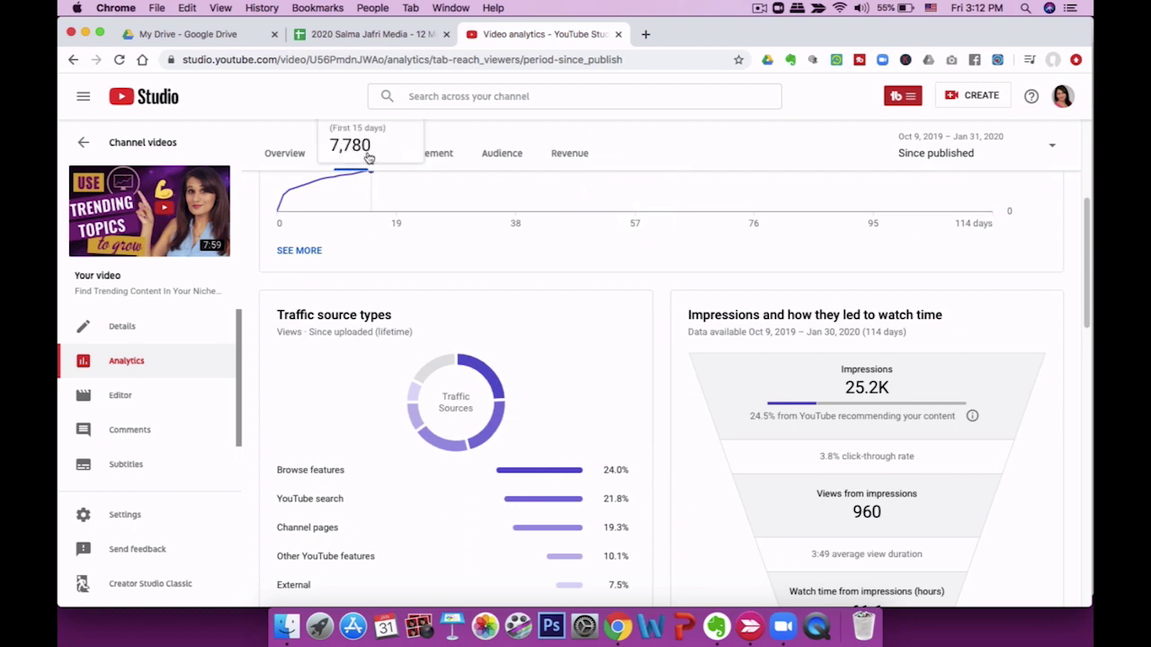
{"action": "scroll", "coordinate": [861, 441], "scroll_direction": "down", "scroll_amount": 1}
{"action": "mouse_move", "coordinate": [830, 370]}
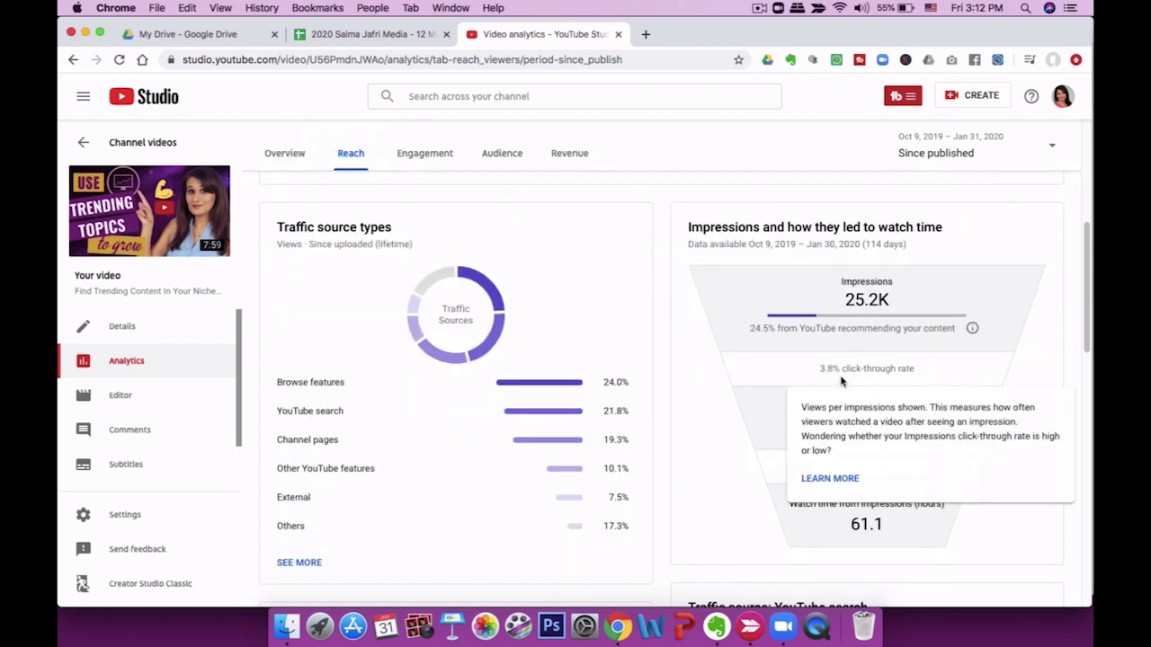